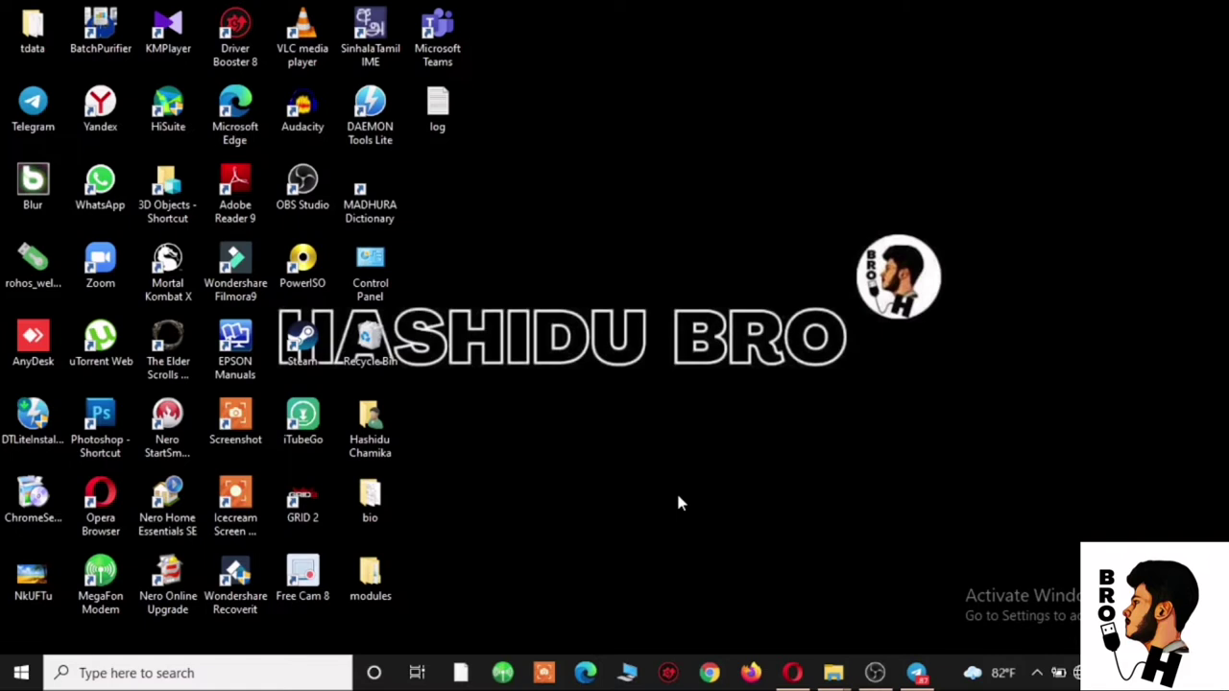
# Review the Task Manager startup apps, selecting the Microsoft Teams entry, then close Task Manager.
pyautogui.click(151, 675)
pyautogui.write('t')
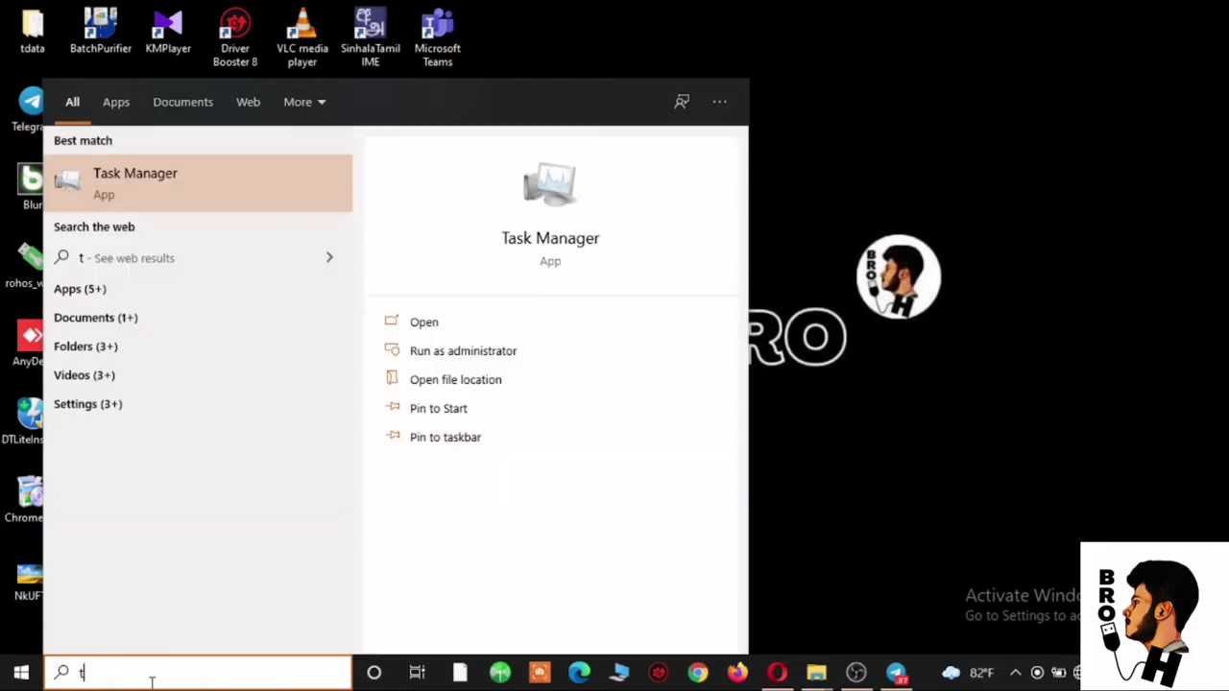
pyautogui.write('as')
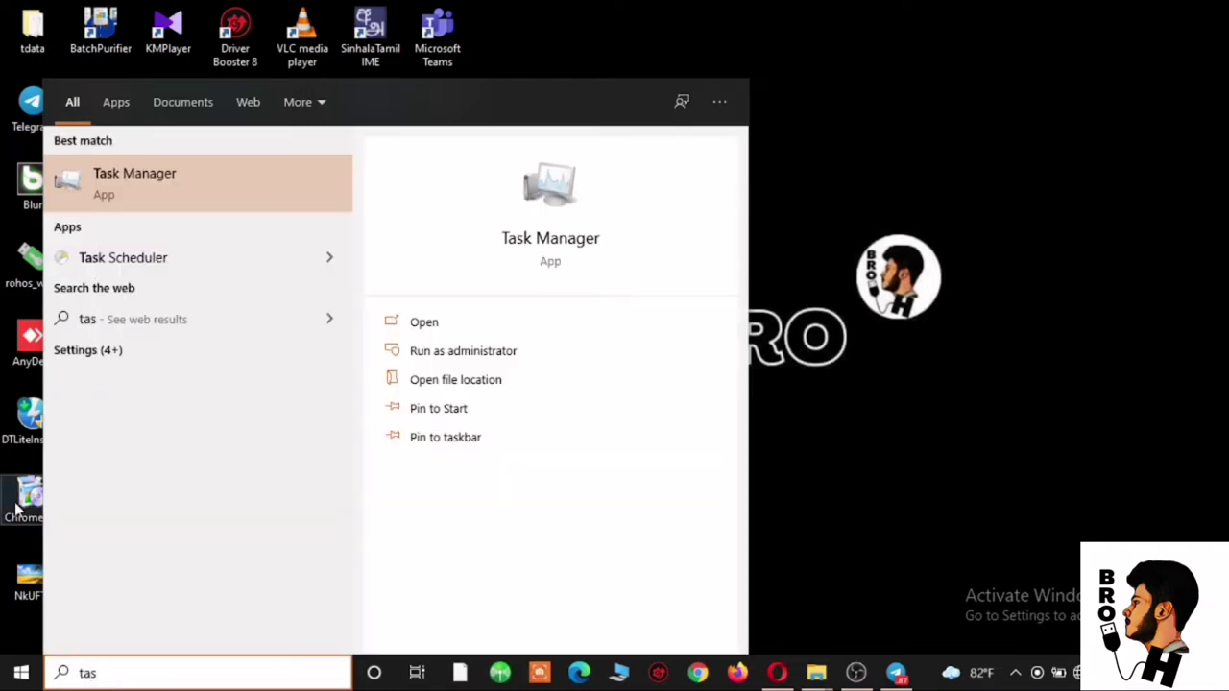
pyautogui.click(175, 175)
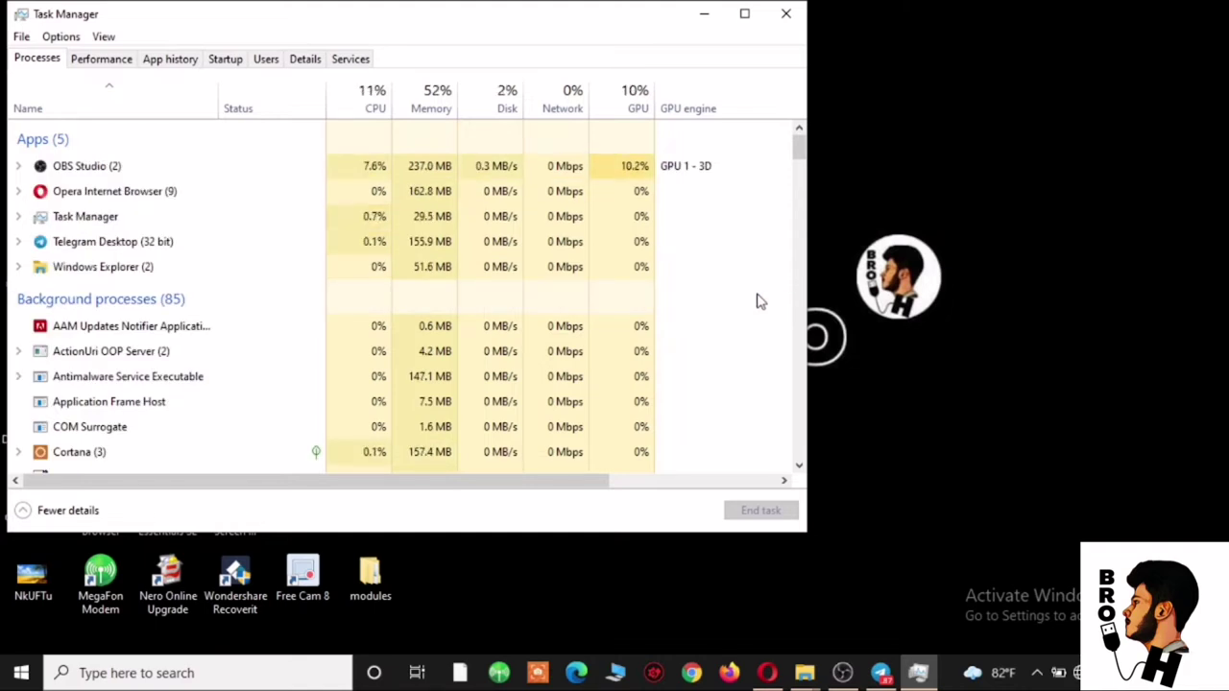
pyautogui.scroll(-1, 408, 303)
pyautogui.scroll(1, 432, 309)
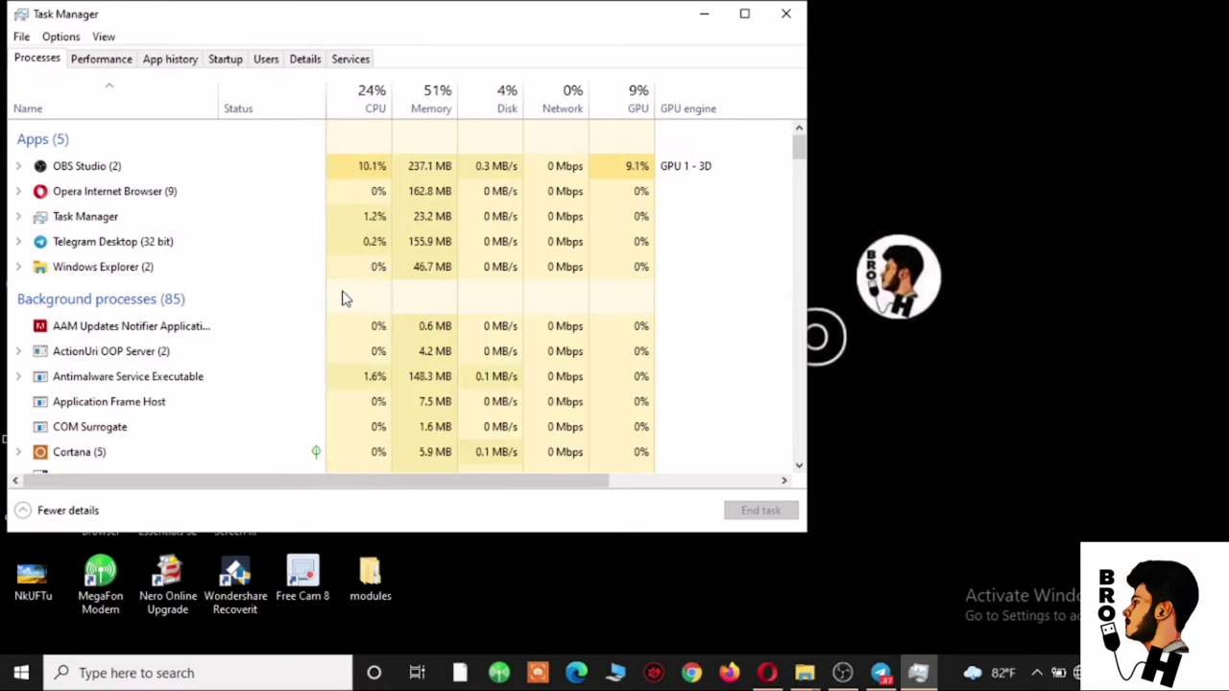
pyautogui.click(240, 62)
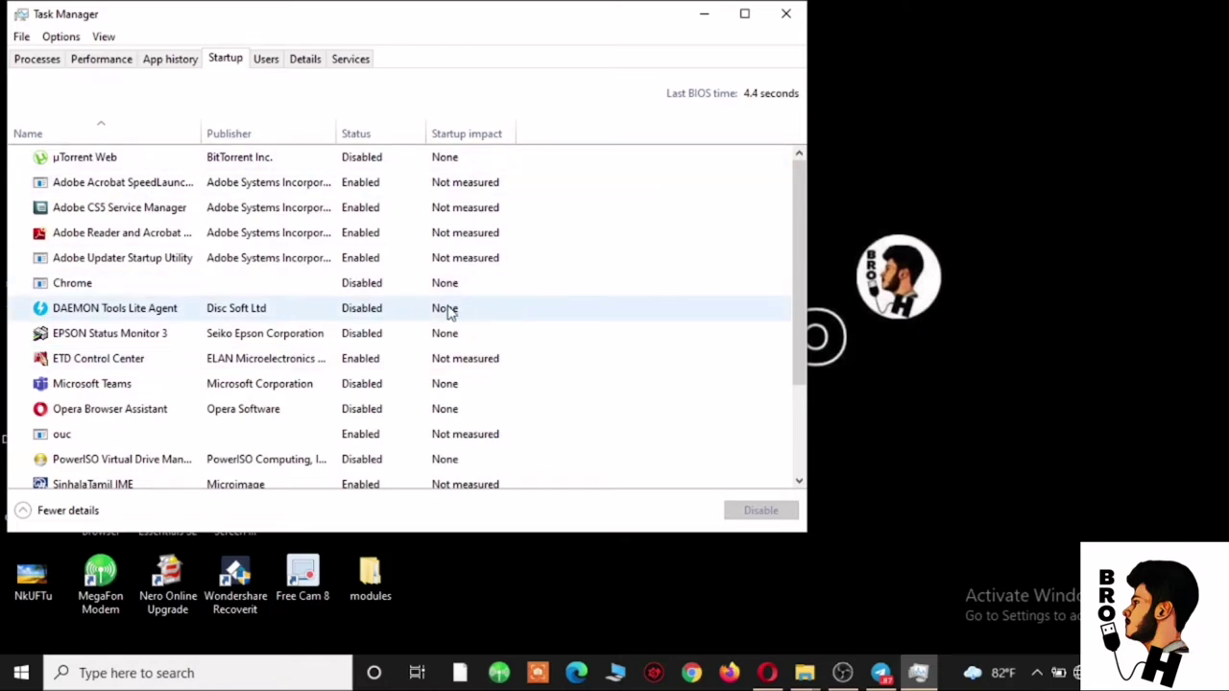
pyautogui.click(370, 388)
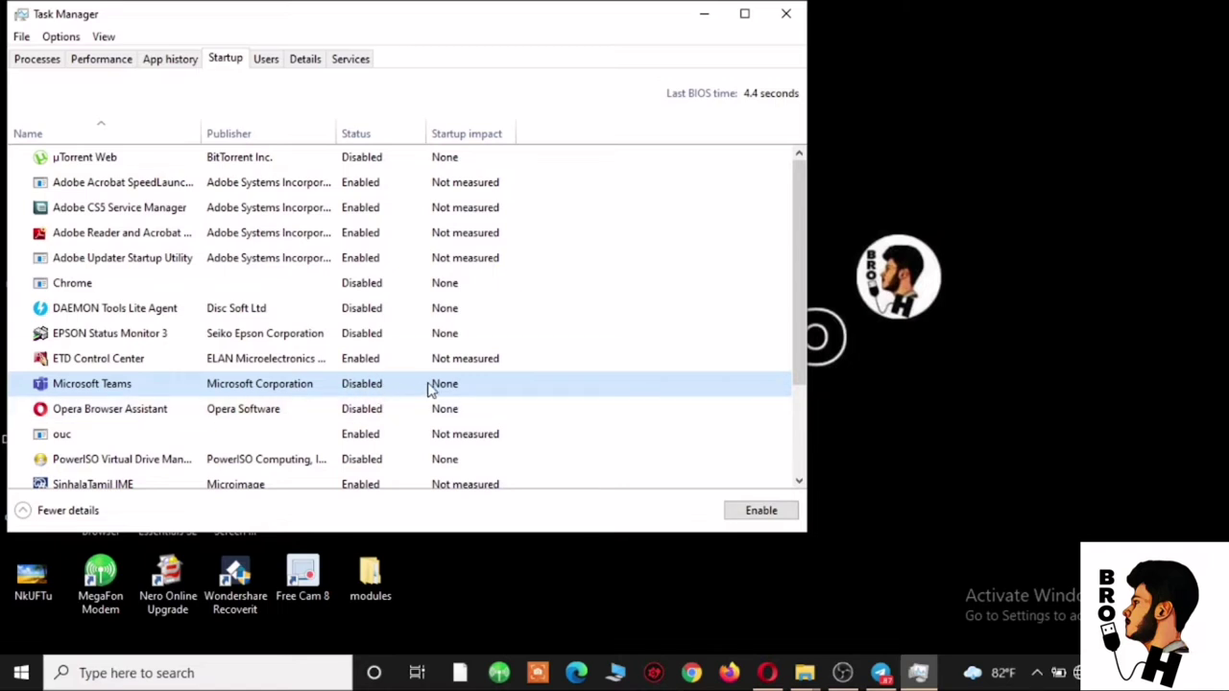
pyautogui.scroll(-3, 379, 394)
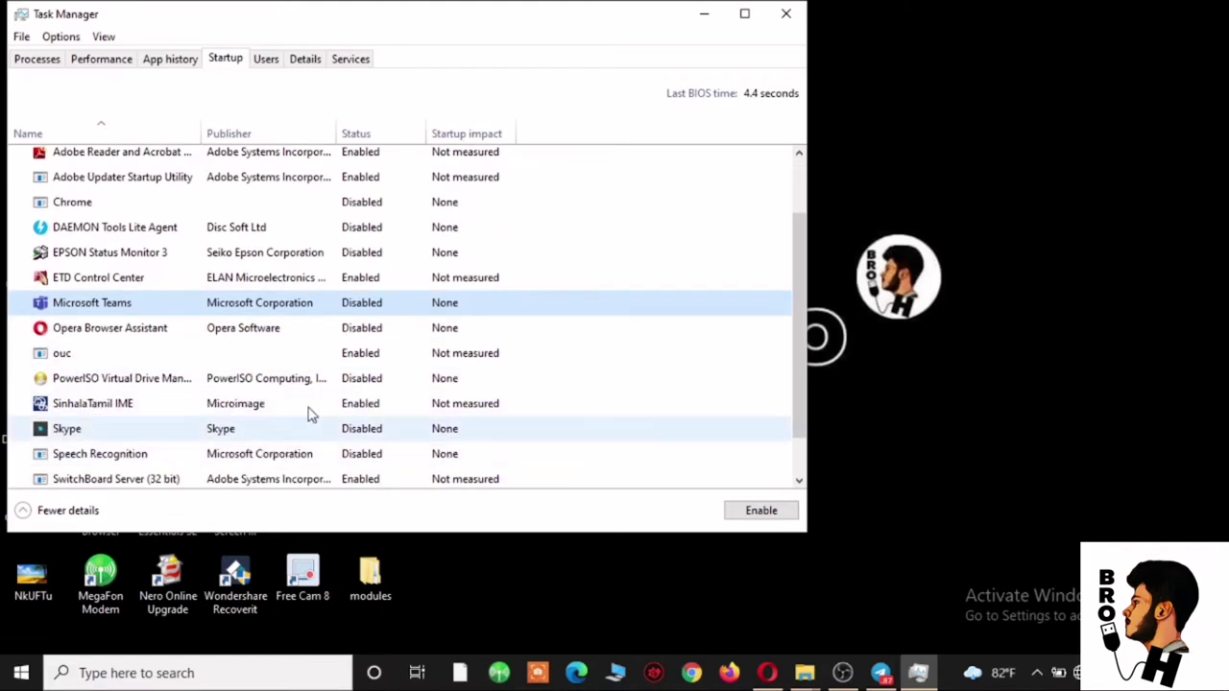
pyautogui.scroll(1, 403, 317)
pyautogui.scroll(1, 403, 318)
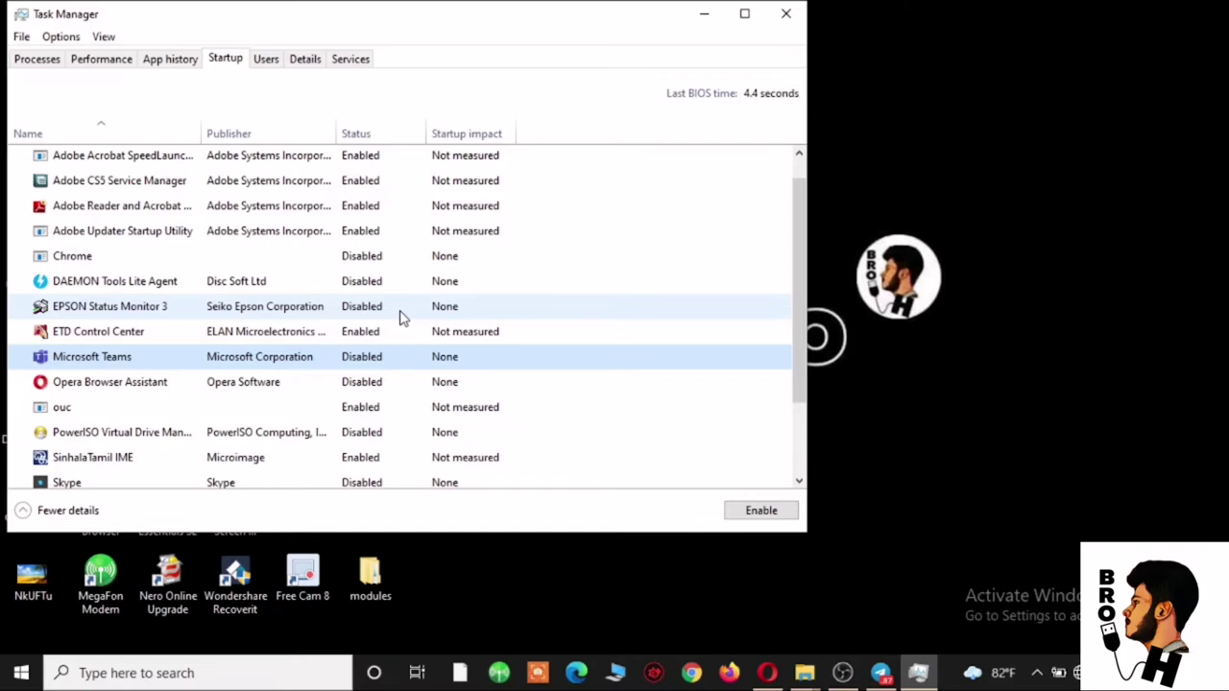
pyautogui.click(796, 25)
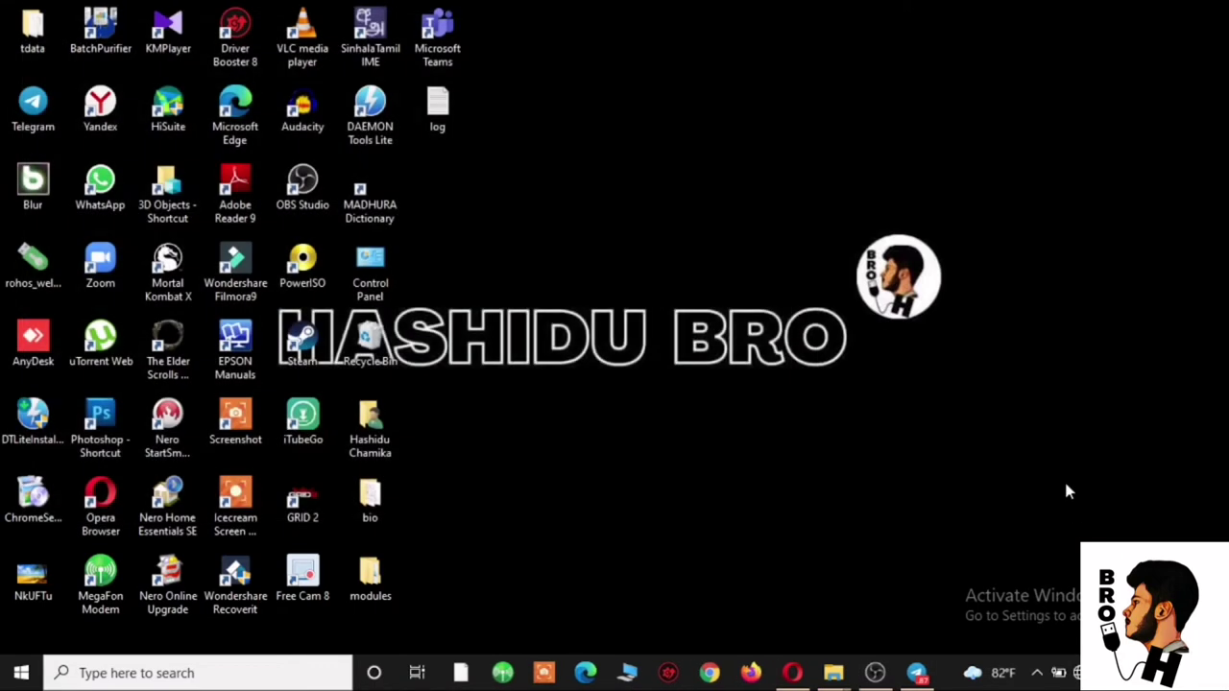
# Launch Defragment and Optimize Drives from the taskbar search.
pyautogui.click(265, 684)
pyautogui.write('d')
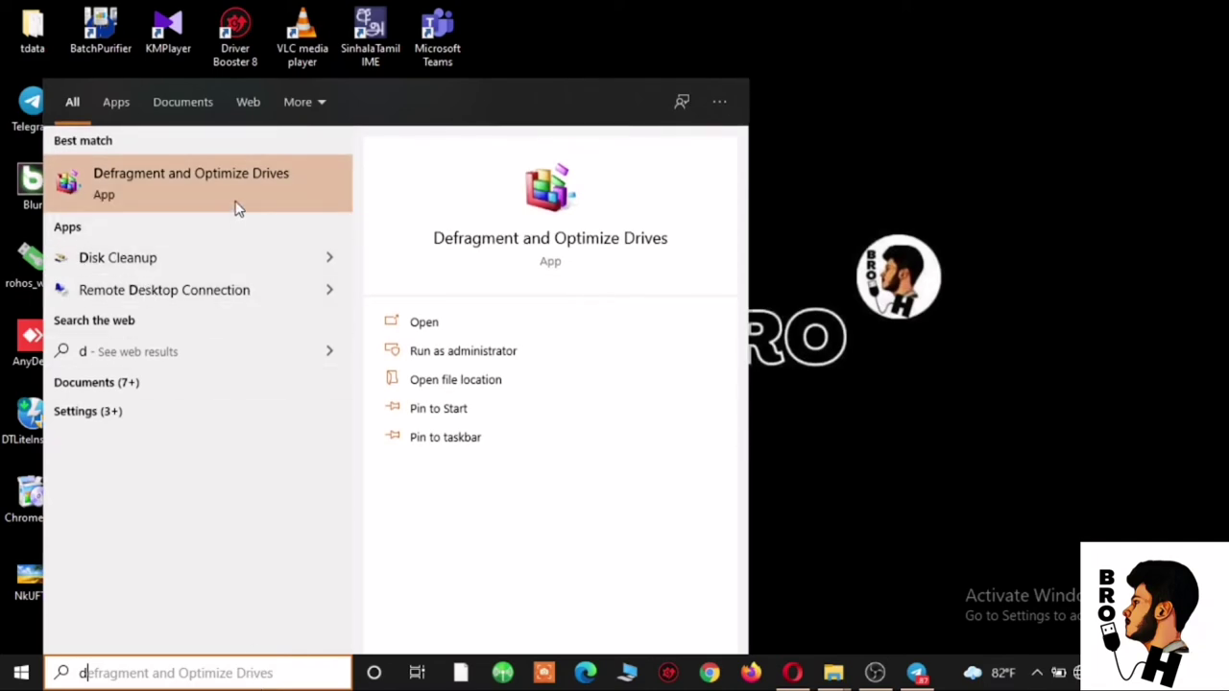
pyautogui.click(237, 206)
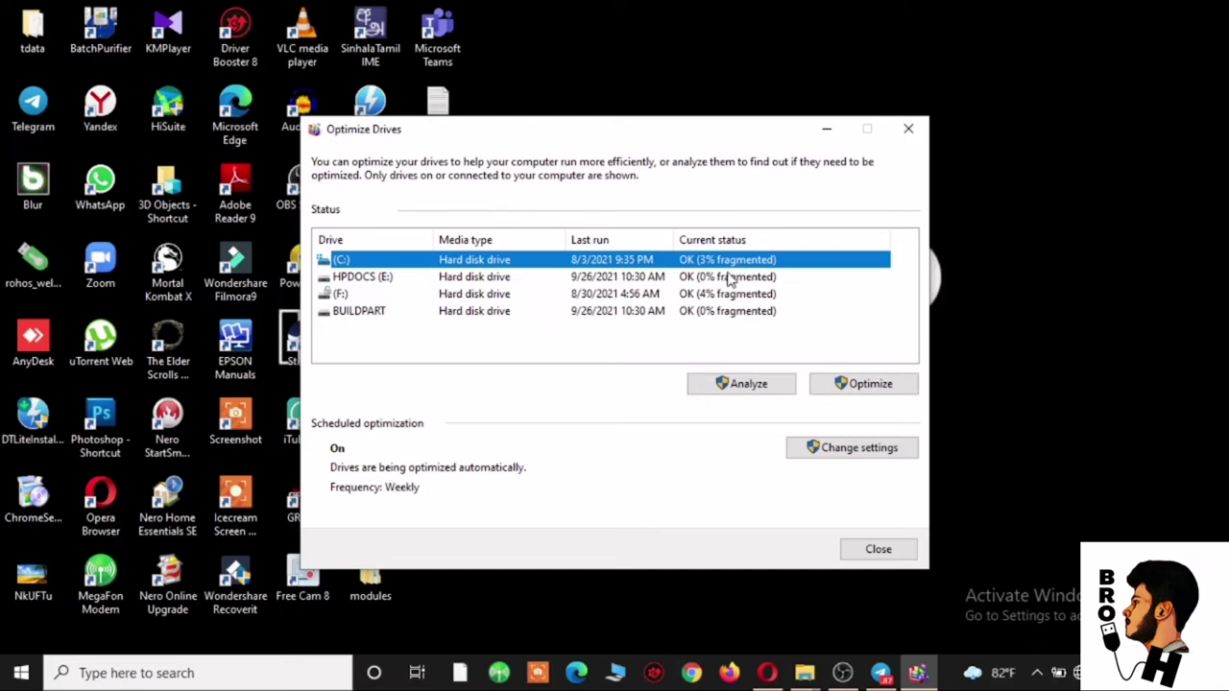
# Analyze fragmentation on C:, HPDOCS (E:), (F:) and BUILDPART in turn.
pyautogui.click(722, 388)
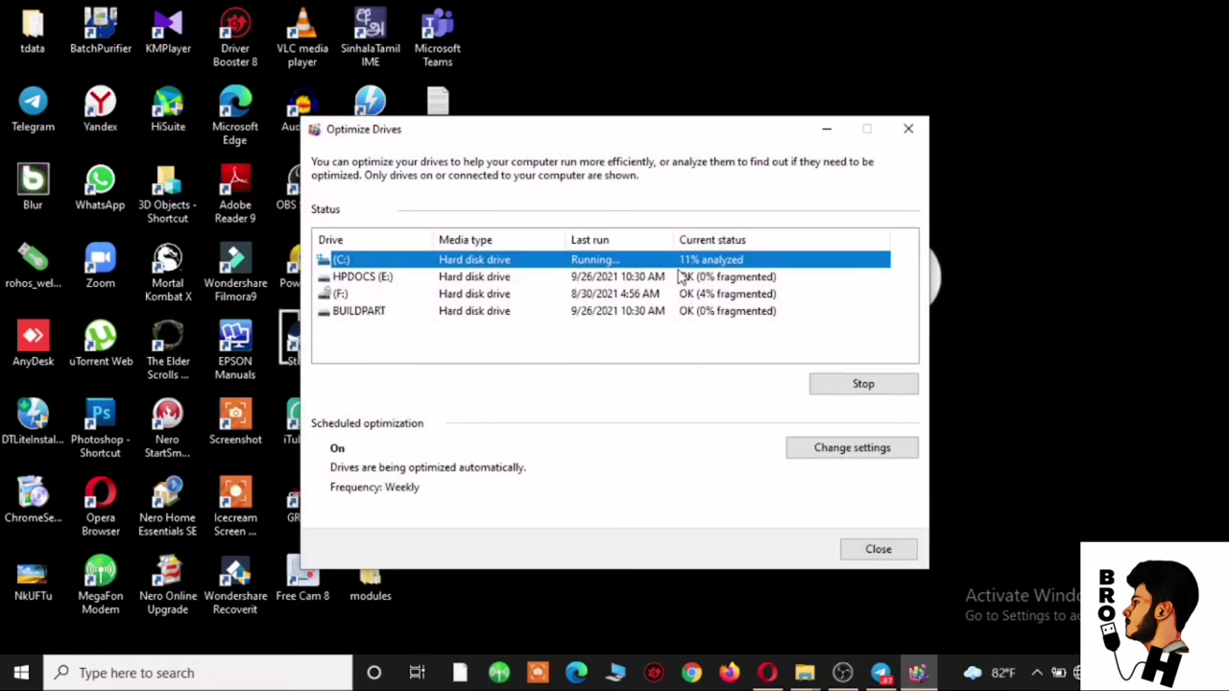
pyautogui.click(683, 277)
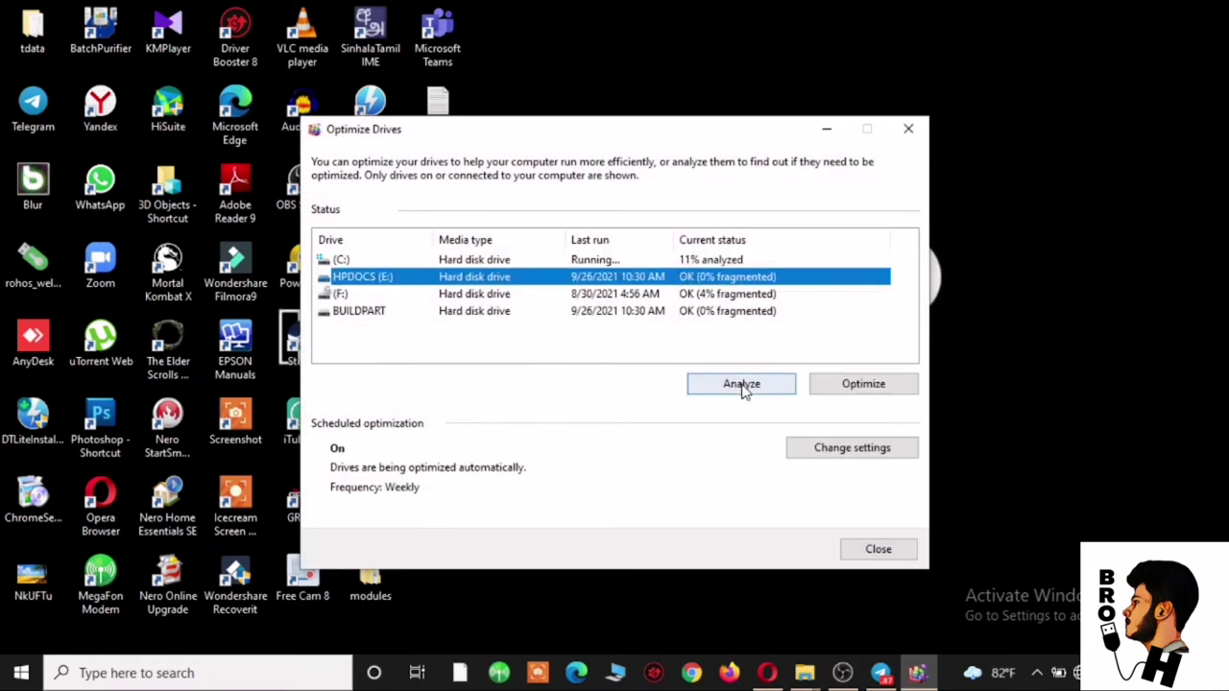
pyautogui.click(743, 387)
pyautogui.click(674, 295)
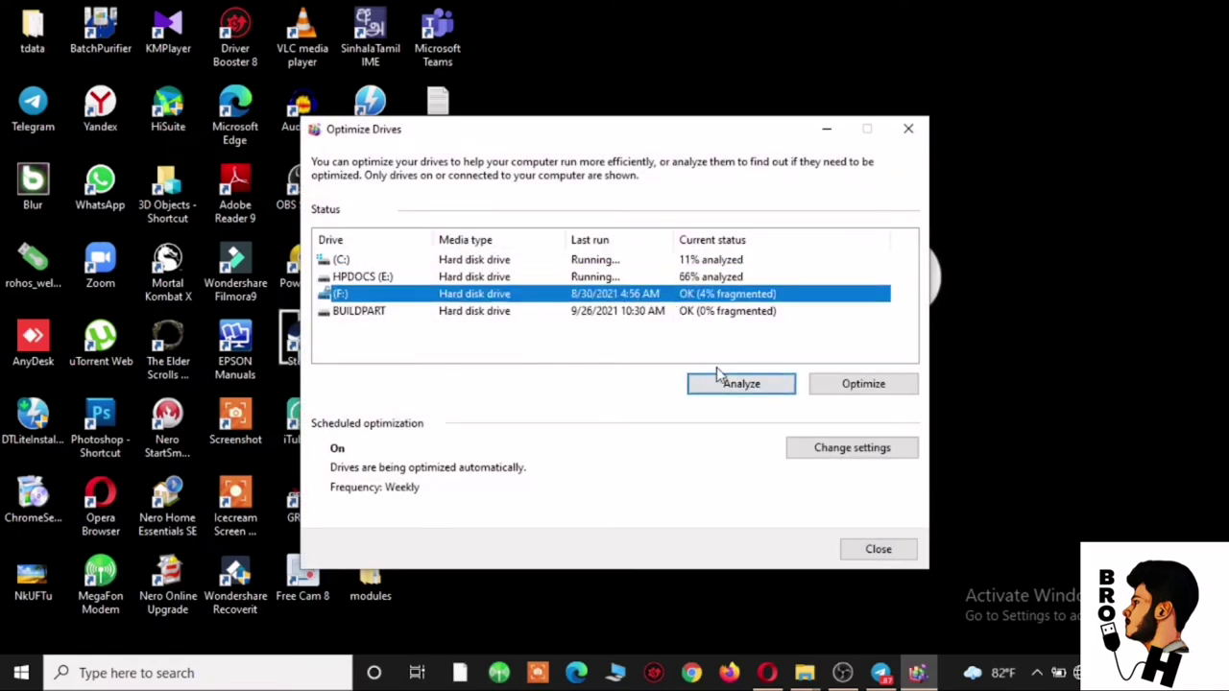
pyautogui.click(722, 384)
pyautogui.click(667, 312)
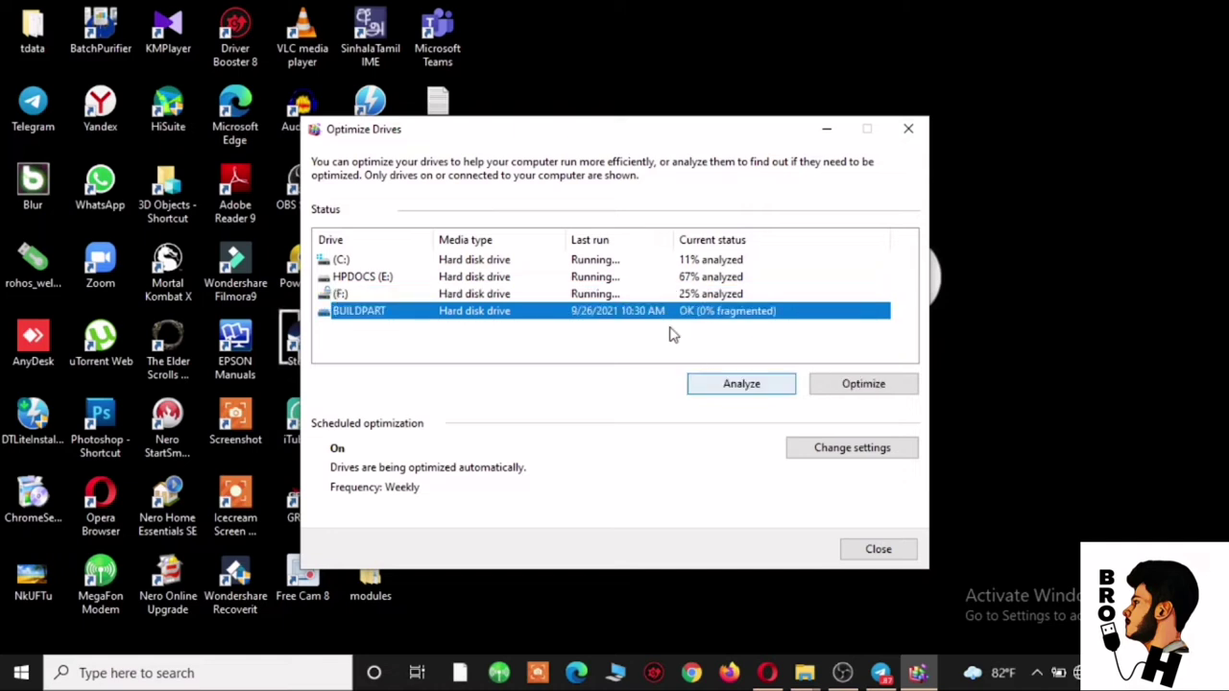
pyautogui.click(713, 387)
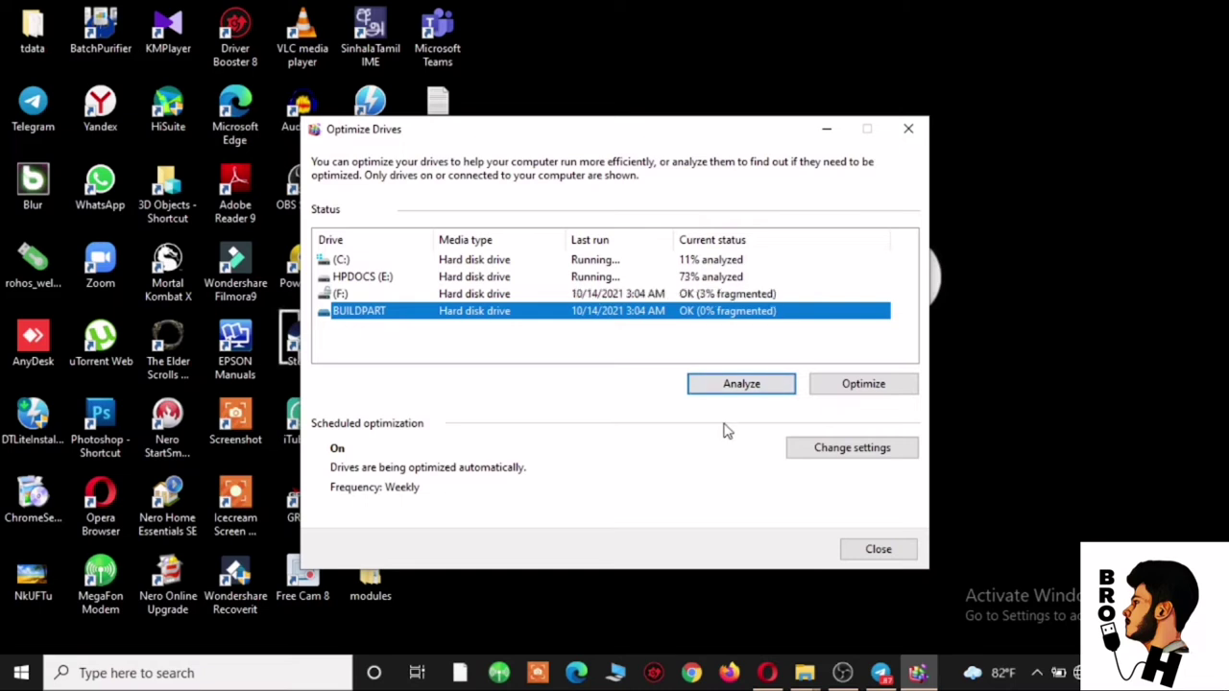
pyautogui.click(817, 342)
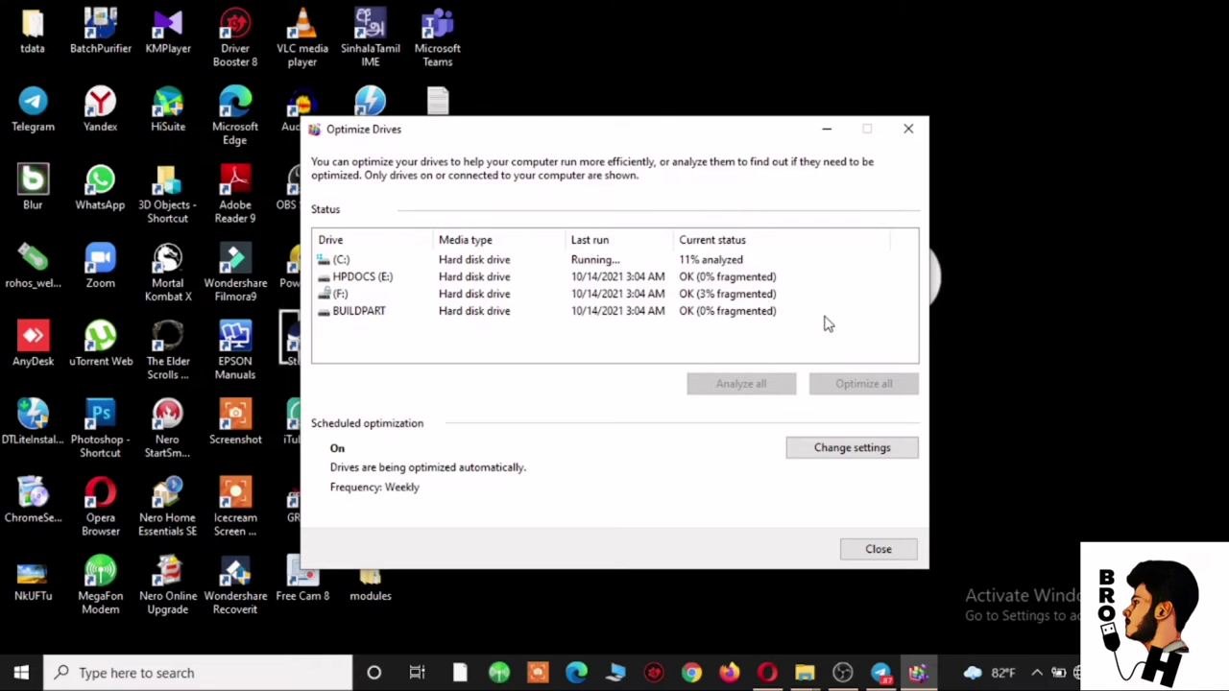
pyautogui.click(625, 314)
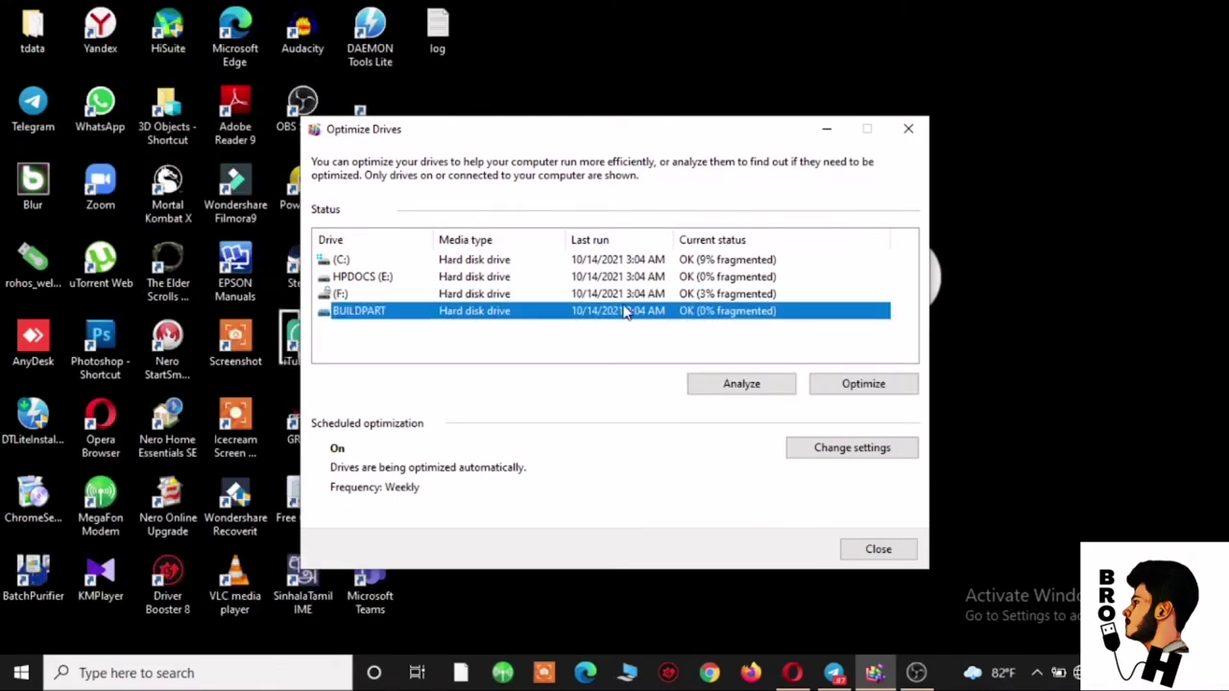
pyautogui.click(611, 281)
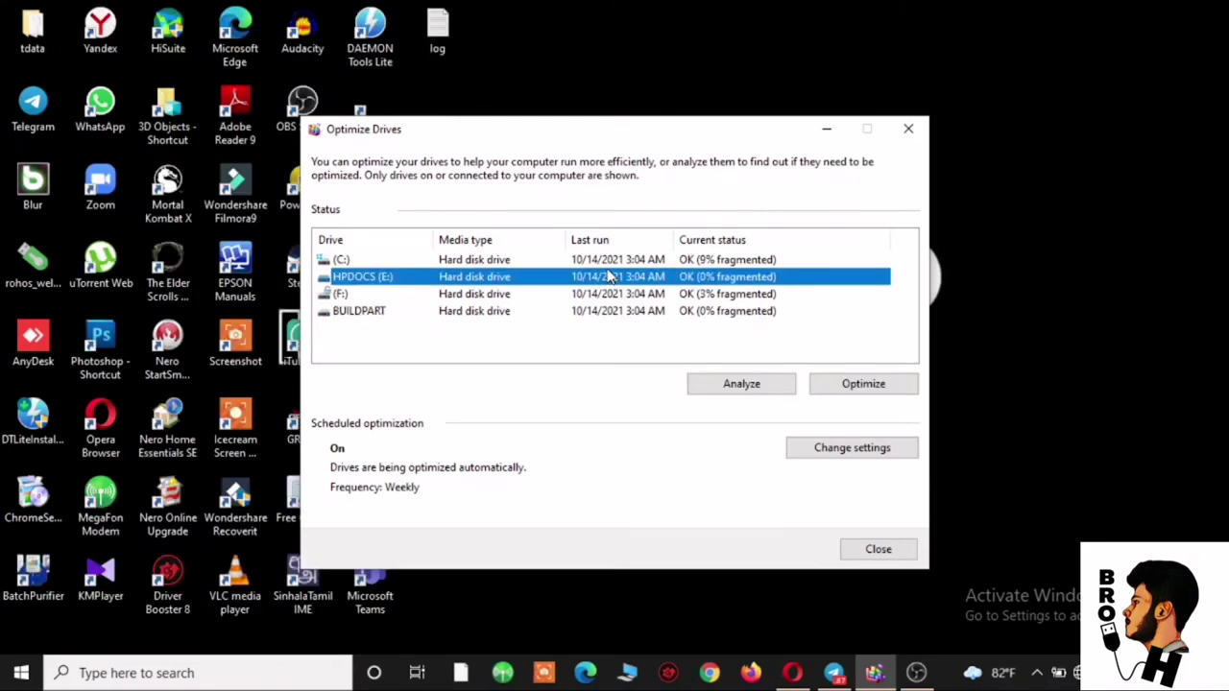
# Run Optimize on each drive: C:, HPDOCS (E:), (F:) and BUILDPART.
pyautogui.click(655, 262)
pyautogui.click(847, 386)
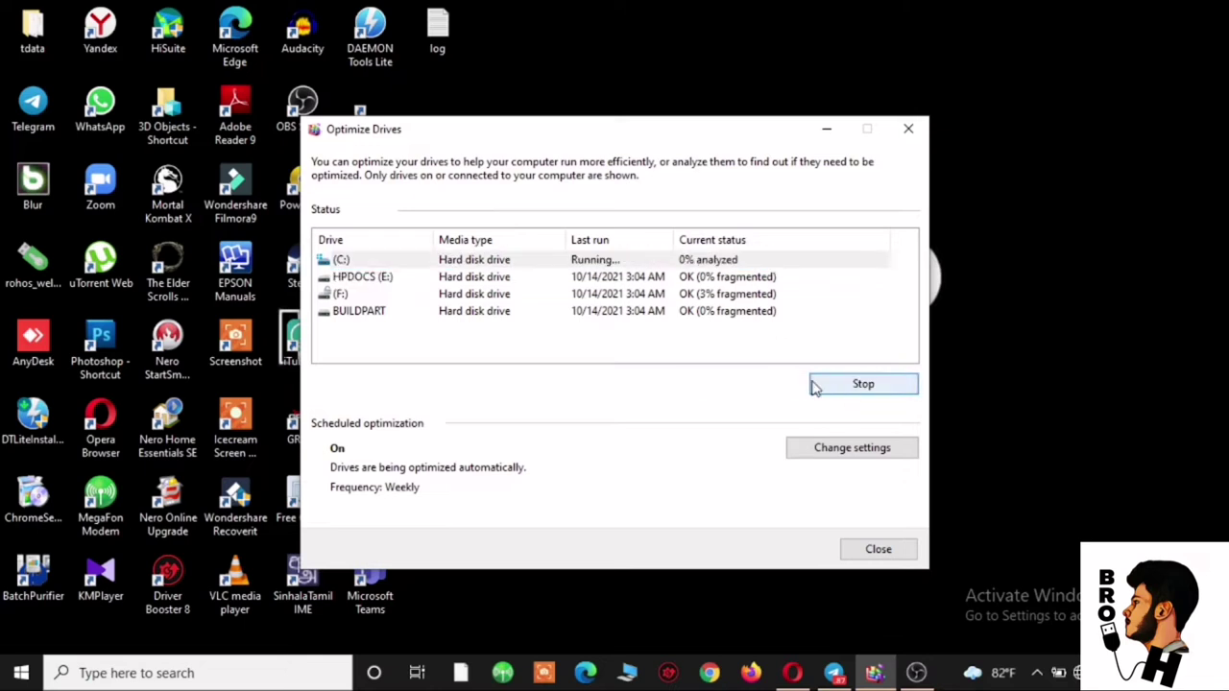
pyautogui.click(697, 281)
pyautogui.click(845, 386)
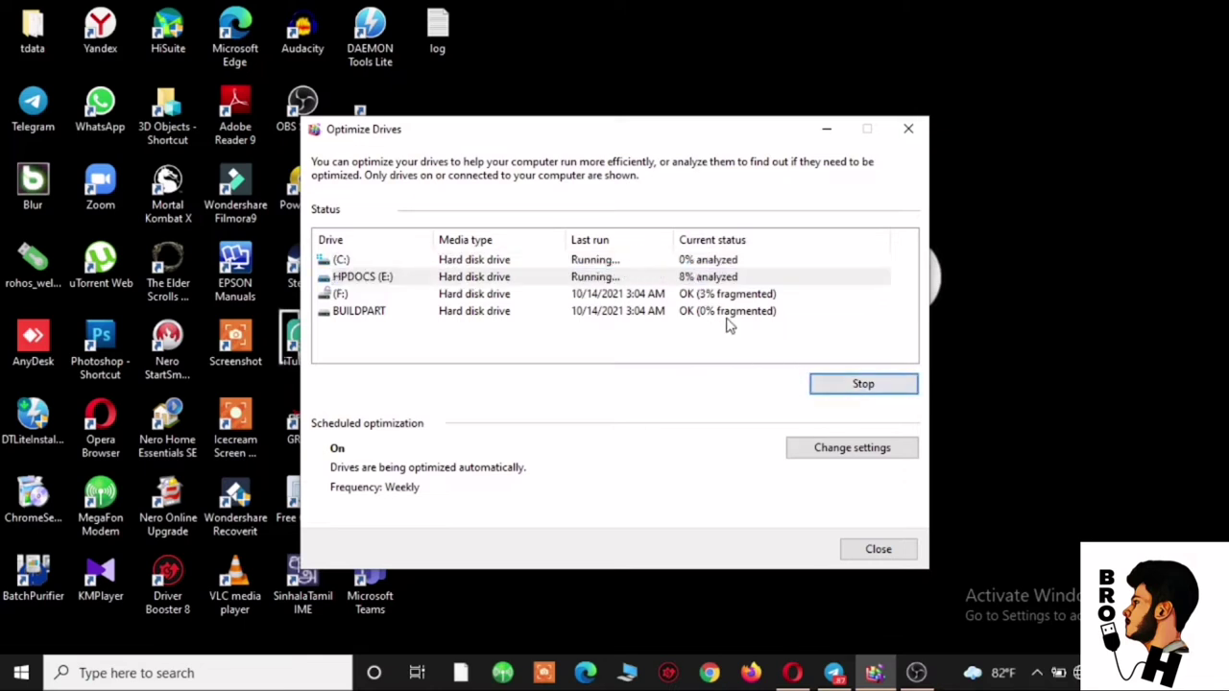
pyautogui.click(722, 296)
pyautogui.click(864, 387)
pyautogui.click(749, 312)
pyautogui.click(851, 384)
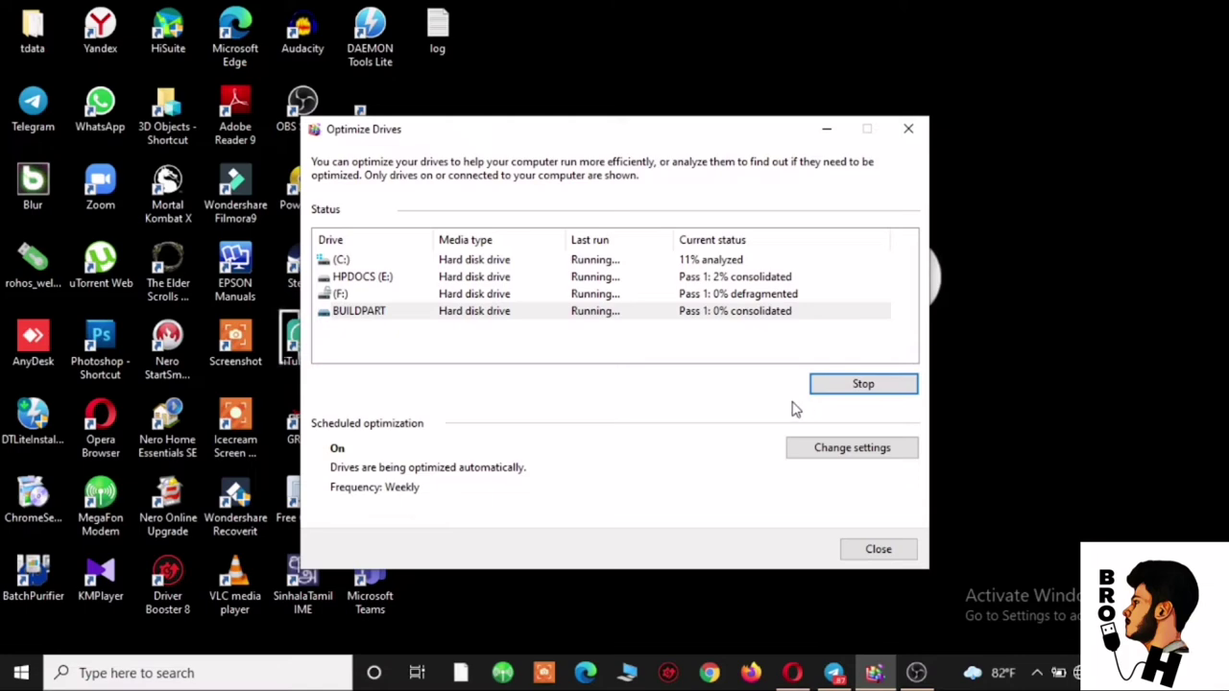
# From This PC, open Local Disk (C:) Properties and start its Disk Cleanup.
pyautogui.click(827, 129)
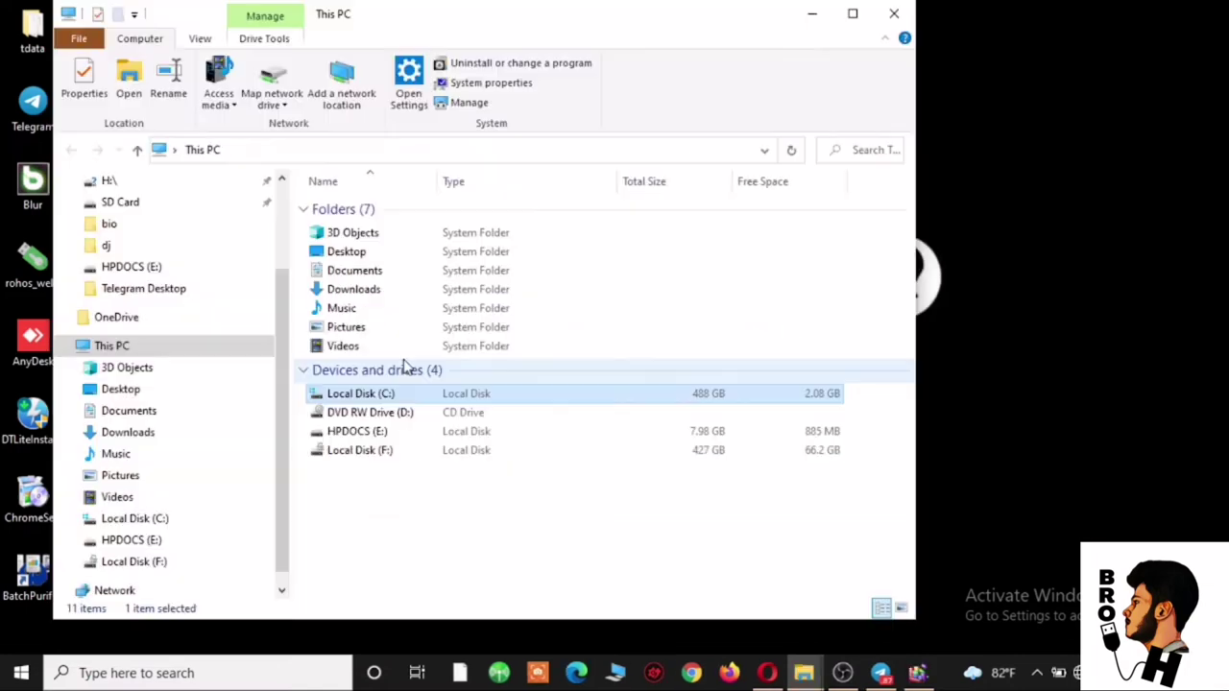
pyautogui.rightClick(369, 399)
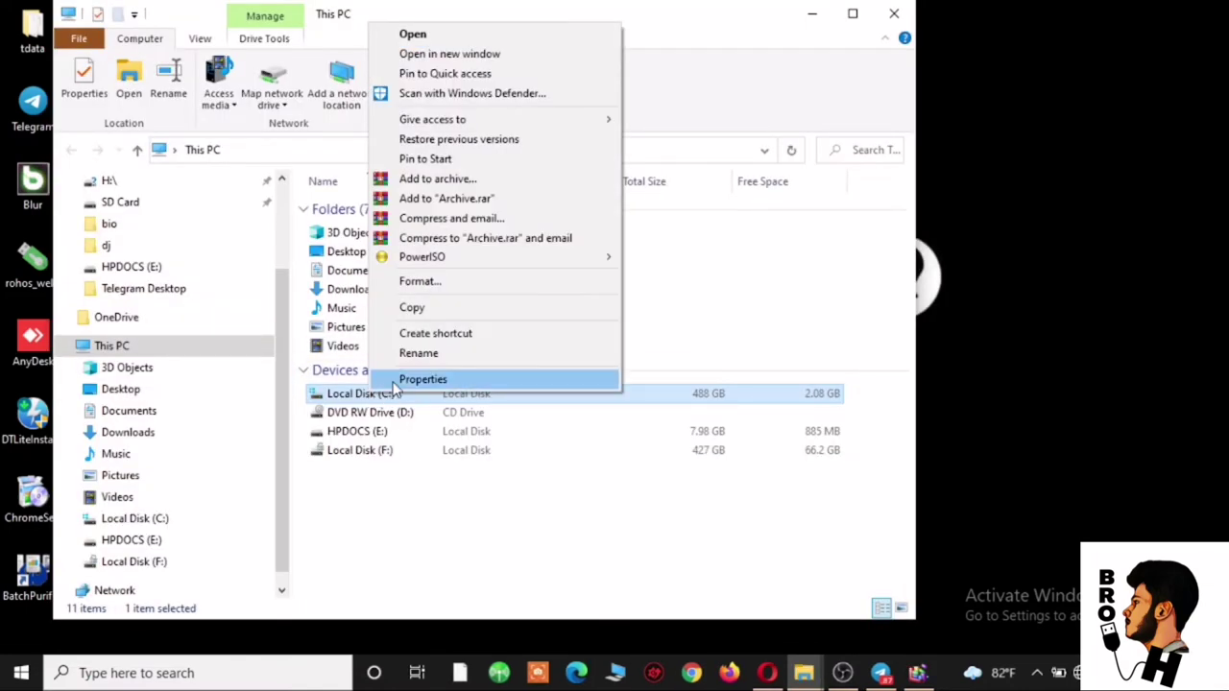
pyautogui.click(395, 380)
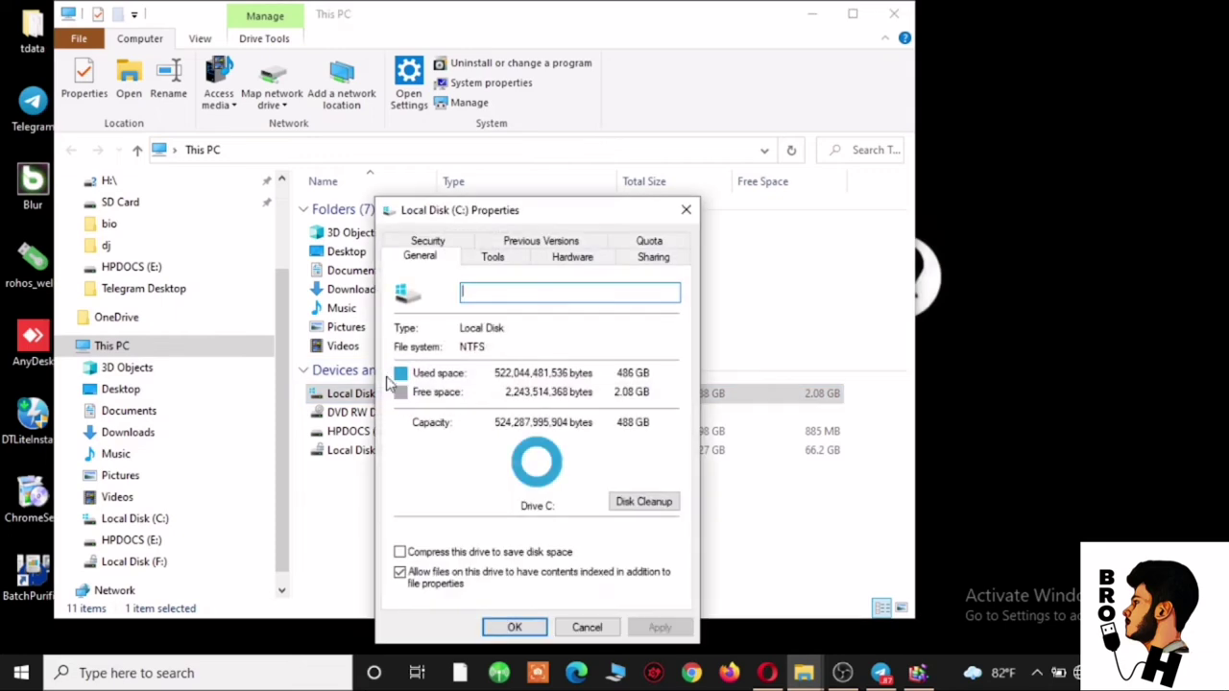
pyautogui.click(671, 506)
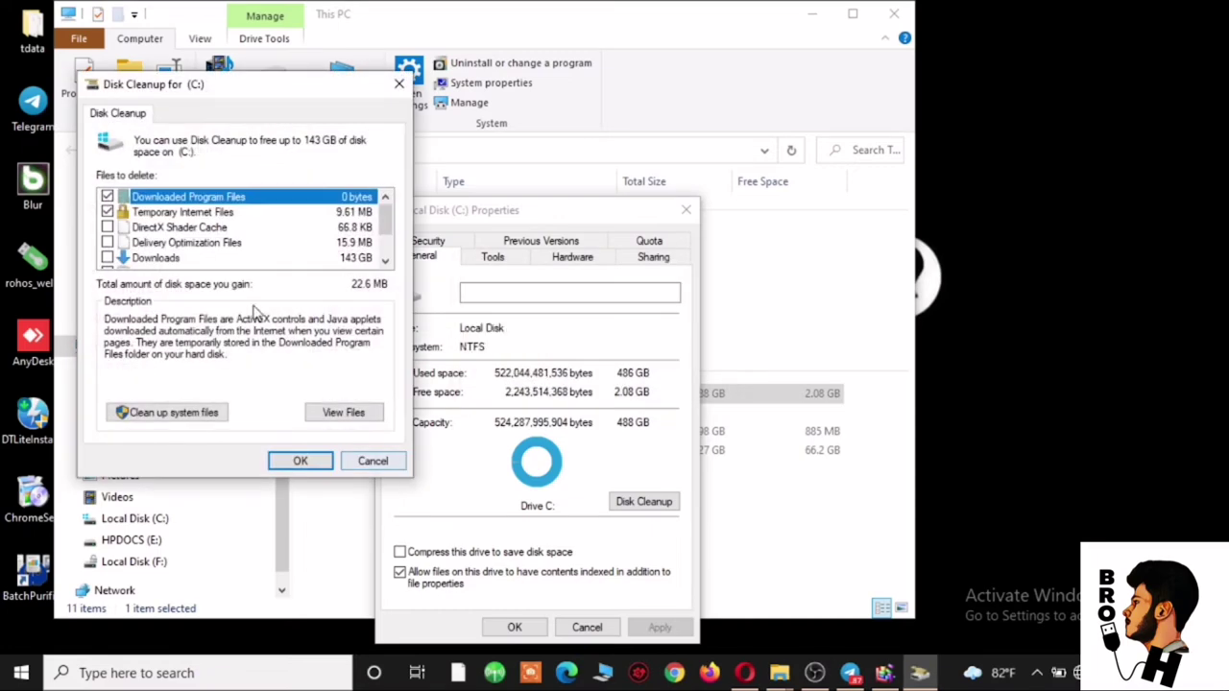
# Delete C: cleanup files with Temporary files ticked, then close the C: Properties dialog.
pyautogui.scroll(-1, 255, 254)
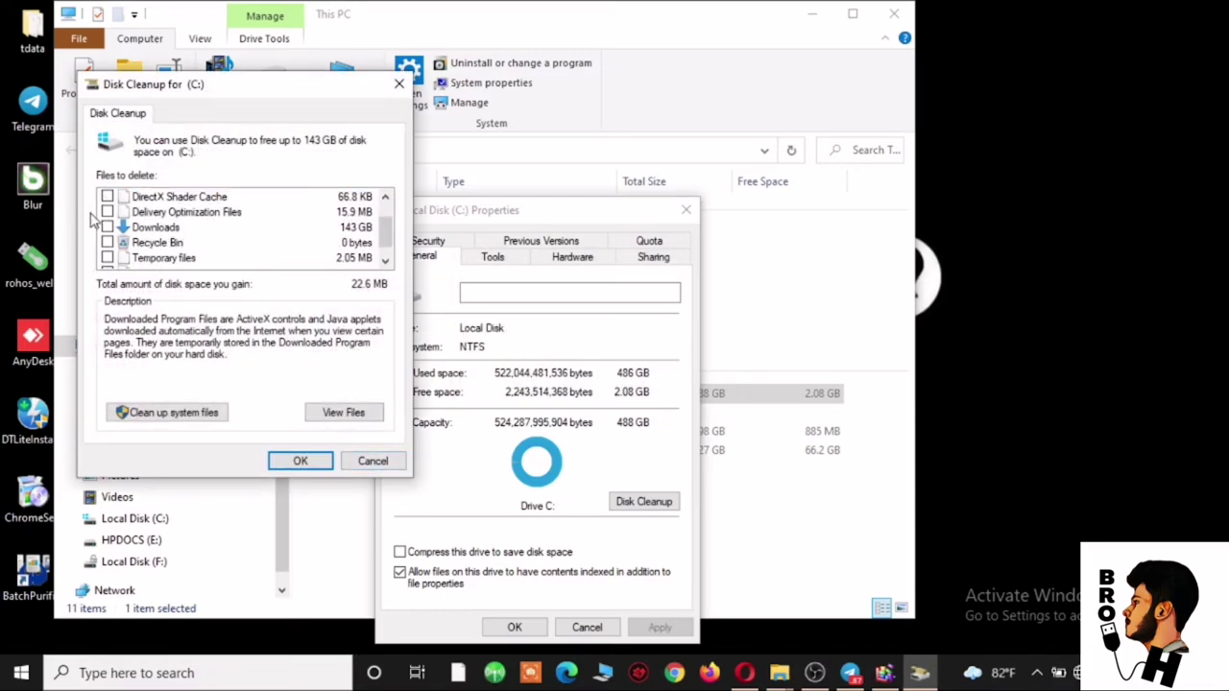
pyautogui.scroll(-1, 139, 227)
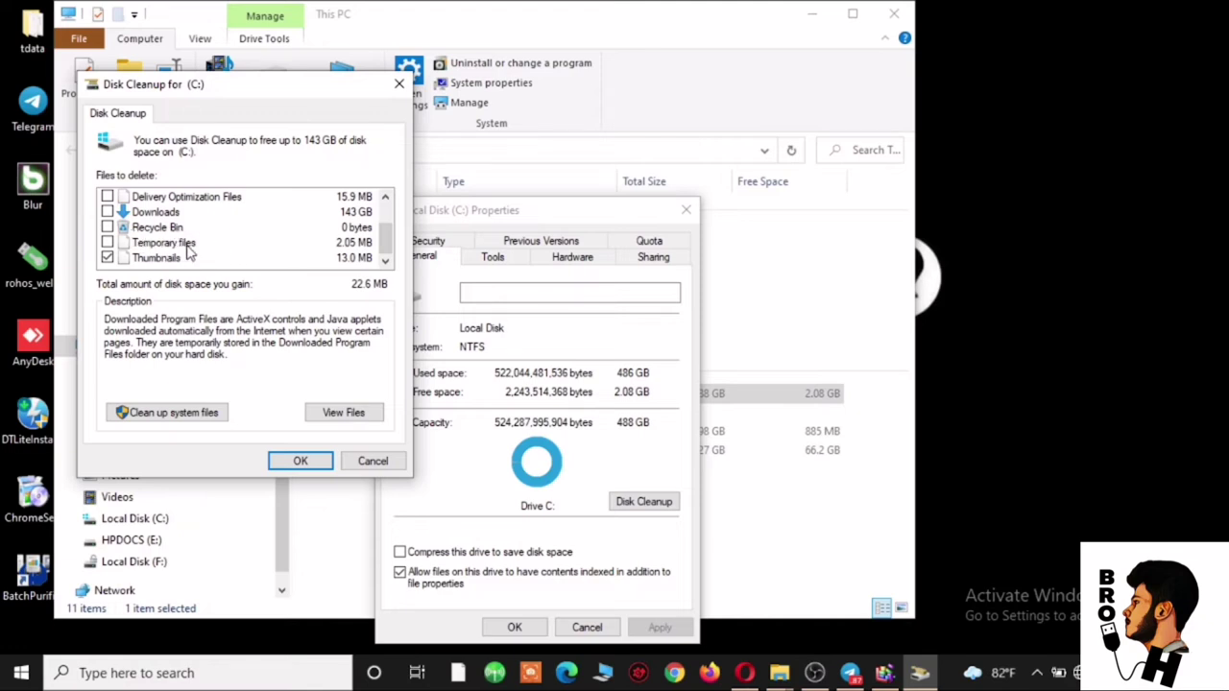
pyautogui.click(187, 248)
pyautogui.click(107, 242)
pyautogui.scroll(2, 148, 240)
pyautogui.scroll(1, 184, 240)
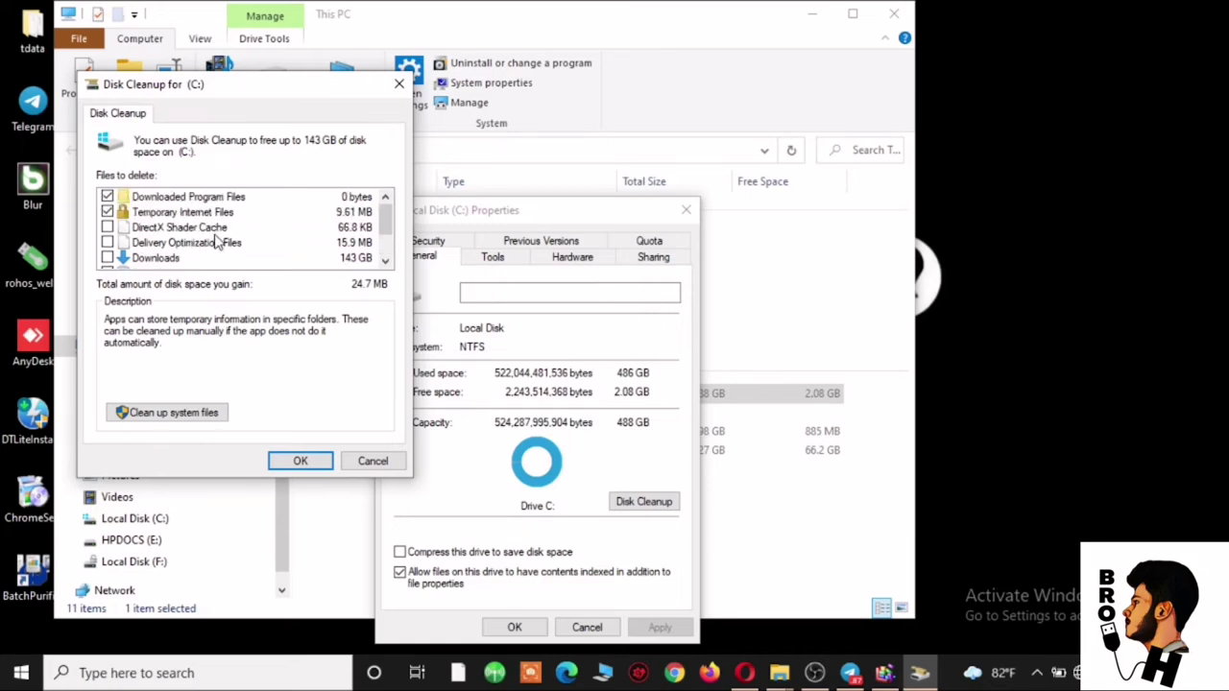
pyautogui.click(300, 464)
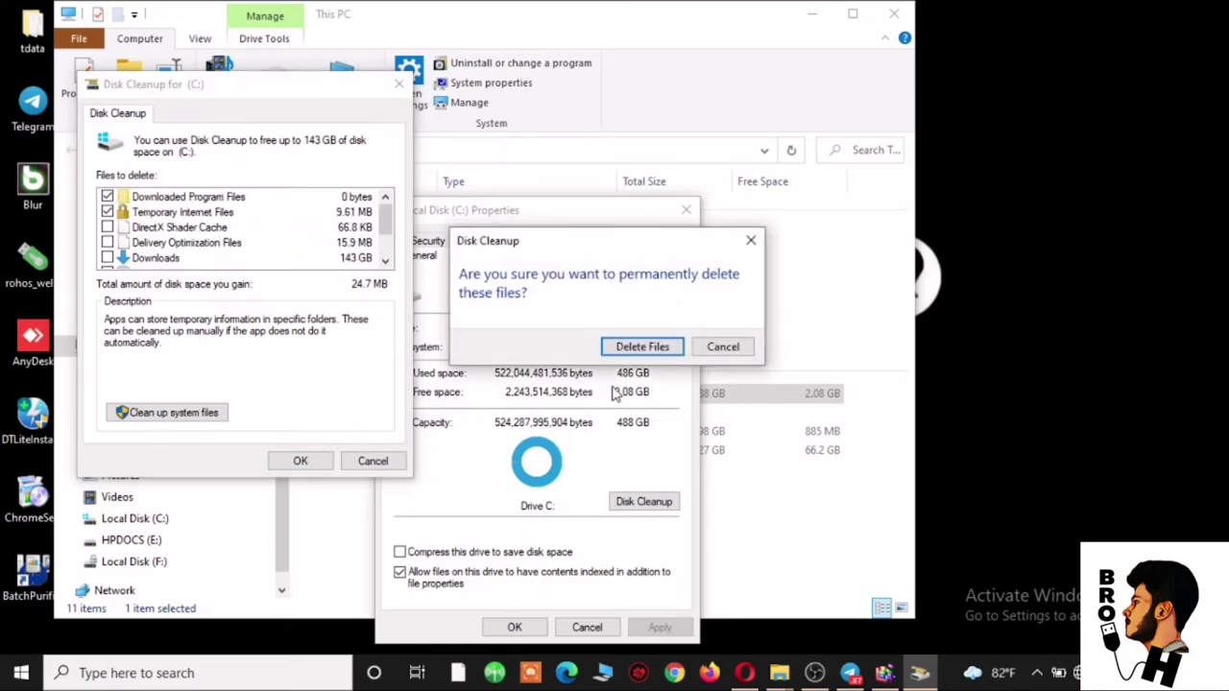
pyautogui.click(643, 346)
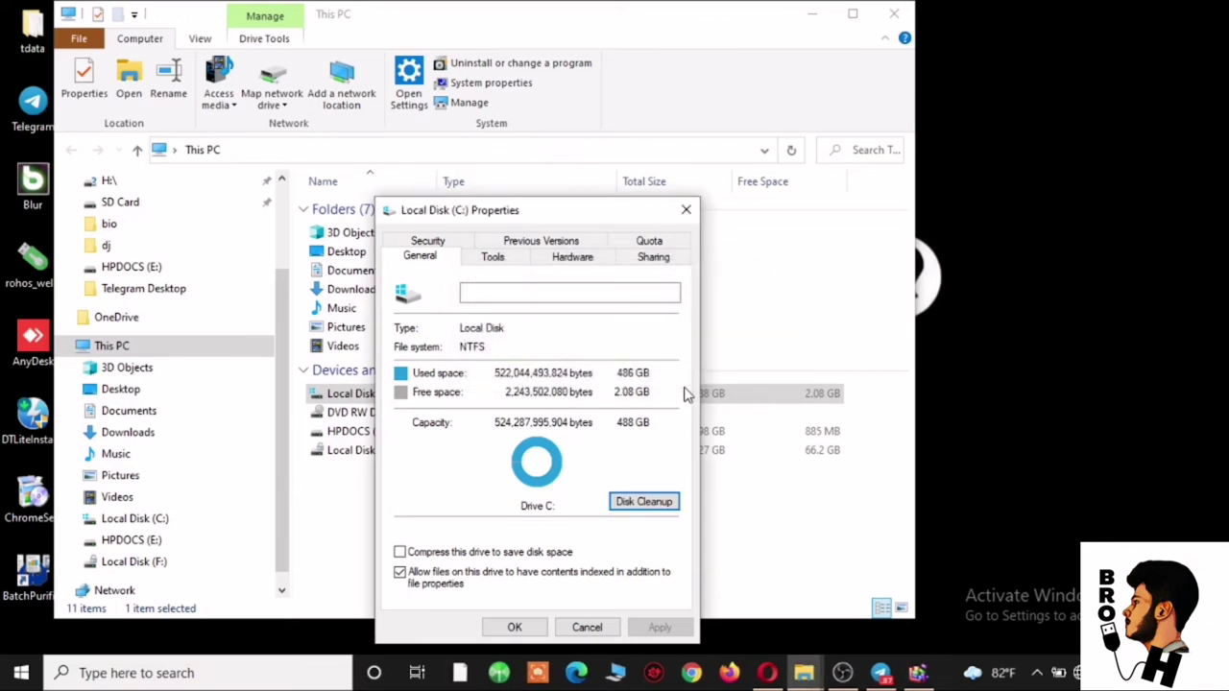
pyautogui.click(685, 210)
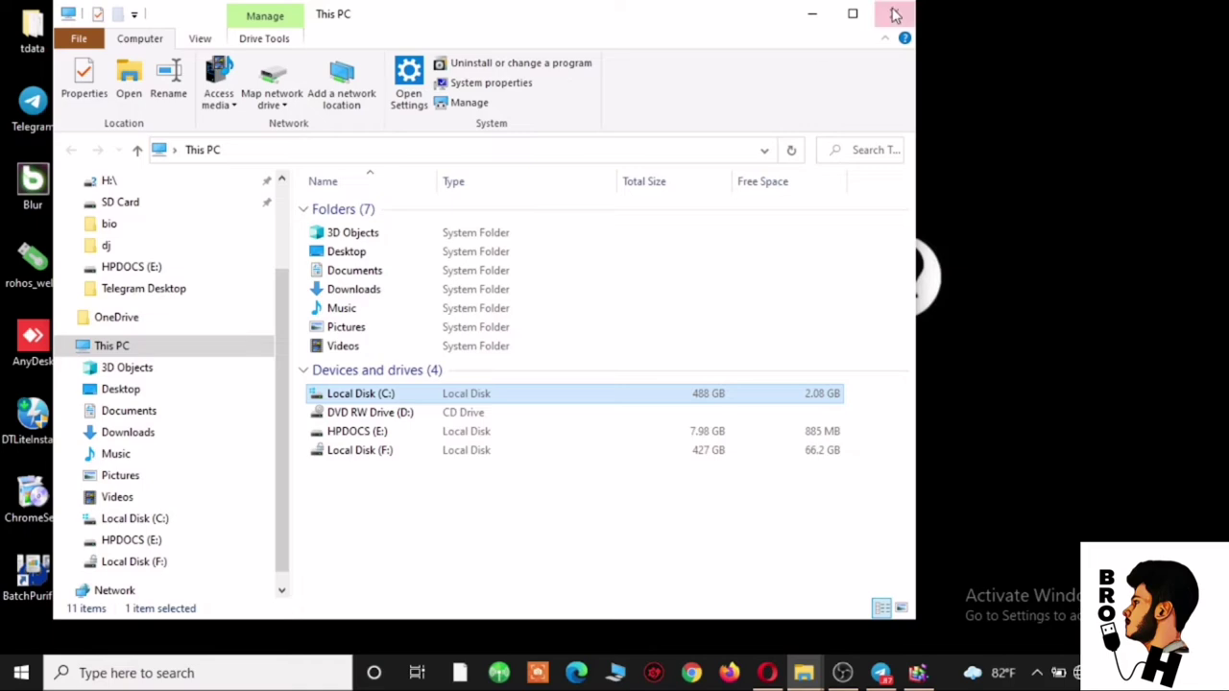
# Minimize File Explorer and open Font settings via a 'font' search.
pyautogui.click(812, 14)
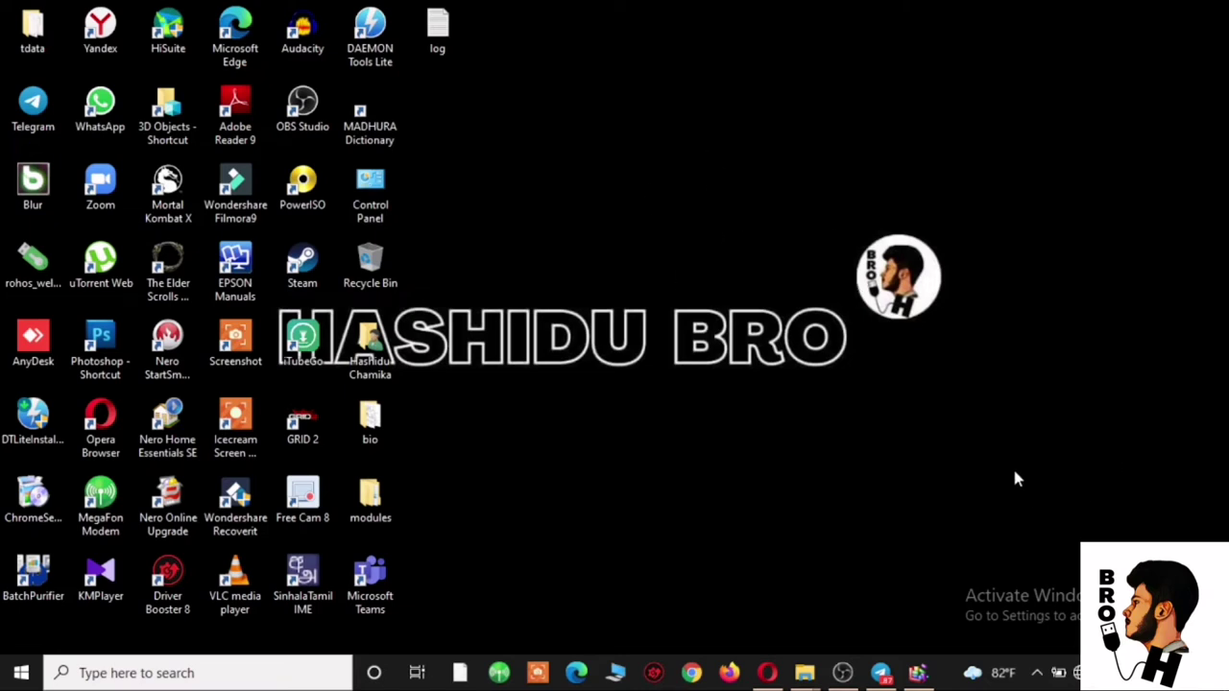
pyautogui.click(280, 673)
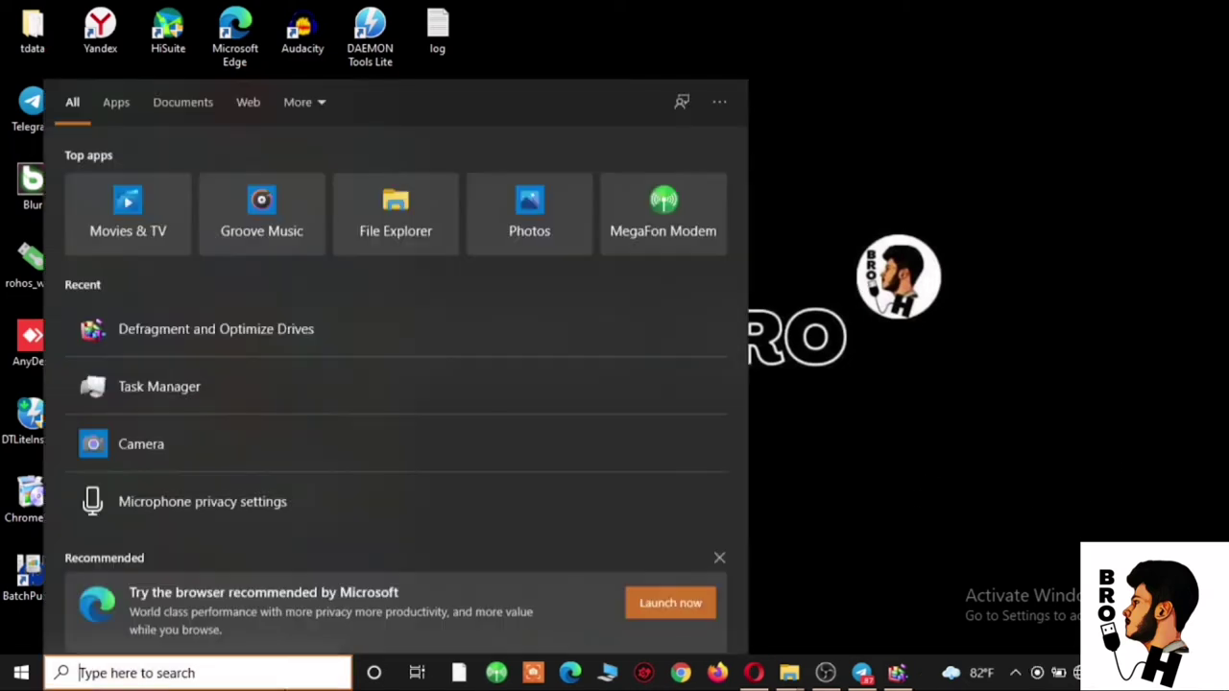
pyautogui.write('font')
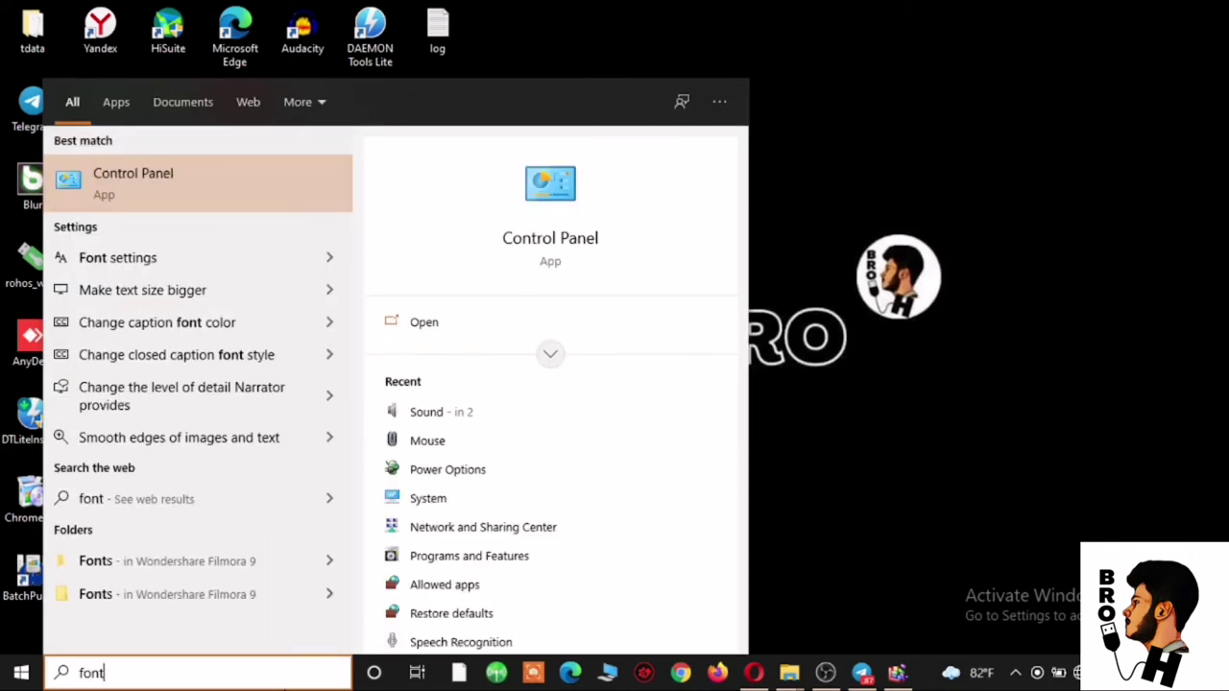
pyautogui.click(138, 269)
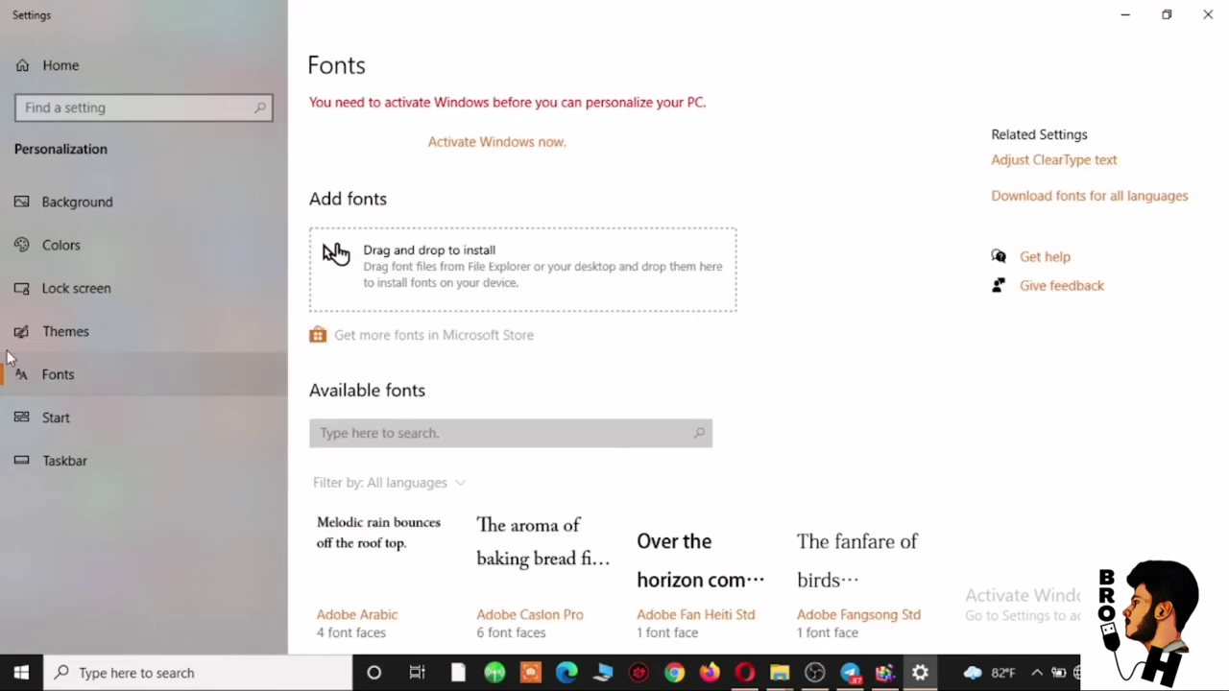
# Scroll through the Available fonts list, from Adobe fonts past Bell MT.
pyautogui.scroll(-5, 809, 544)
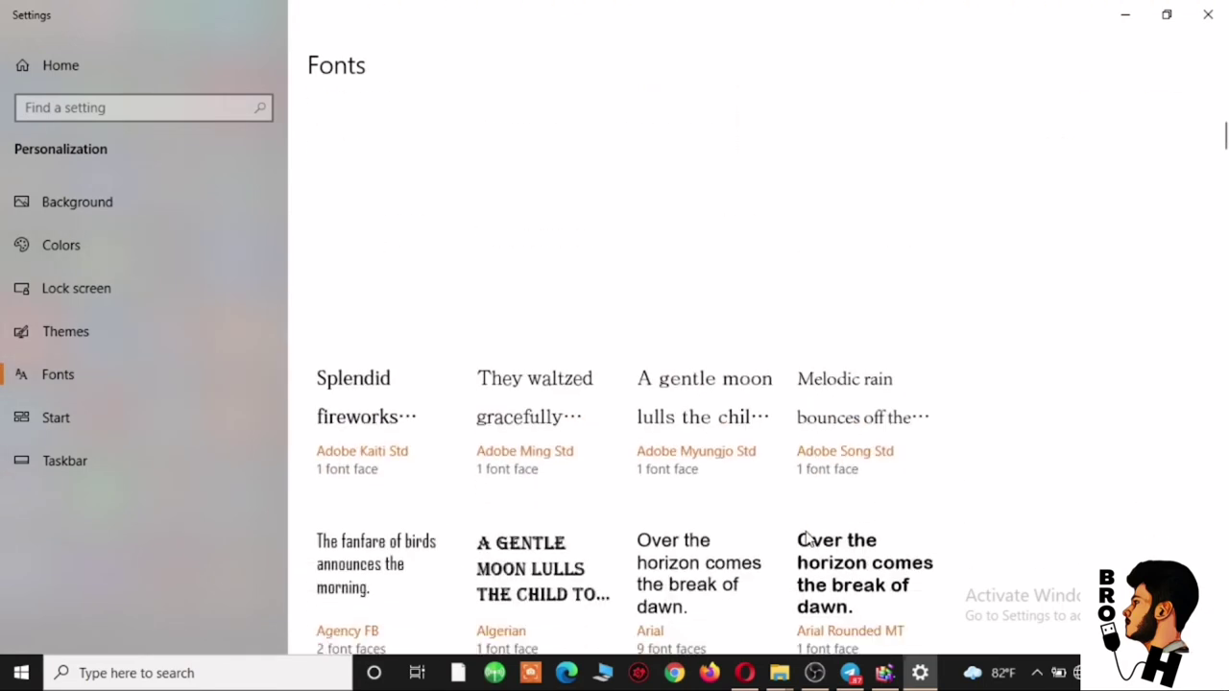
pyautogui.scroll(1, 805, 541)
pyautogui.scroll(3, 788, 523)
pyautogui.scroll(2, 778, 513)
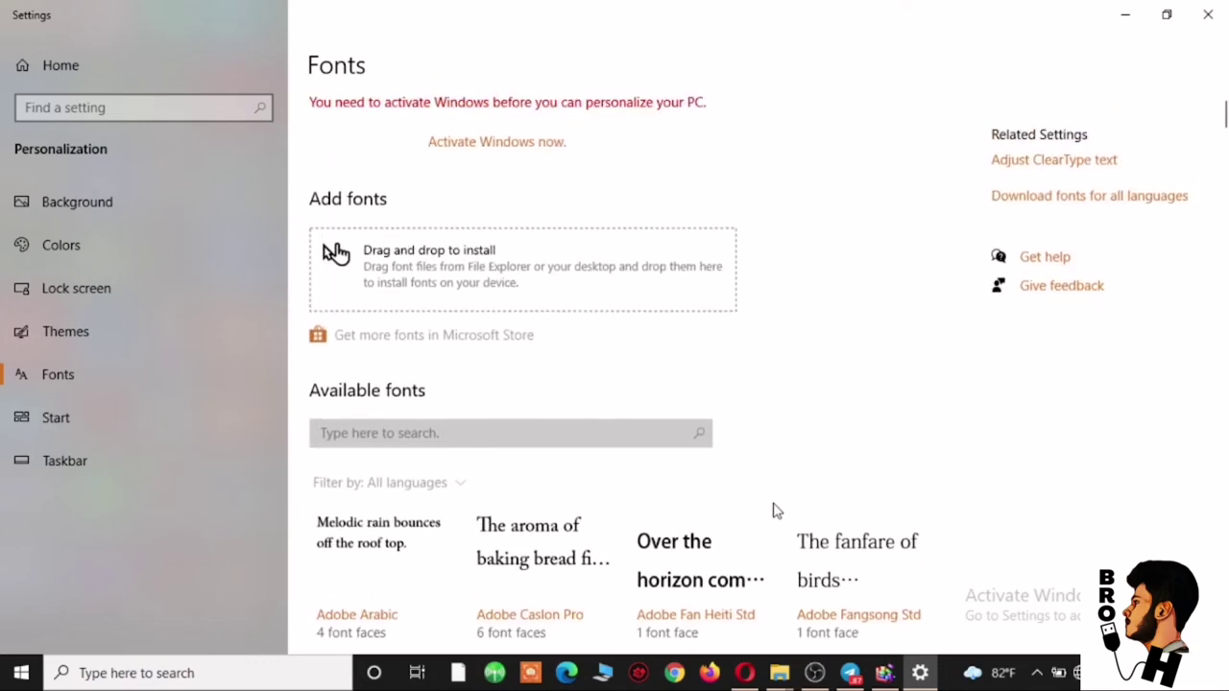
pyautogui.scroll(-3, 774, 510)
pyautogui.scroll(-5, 565, 409)
pyautogui.scroll(-3, 566, 403)
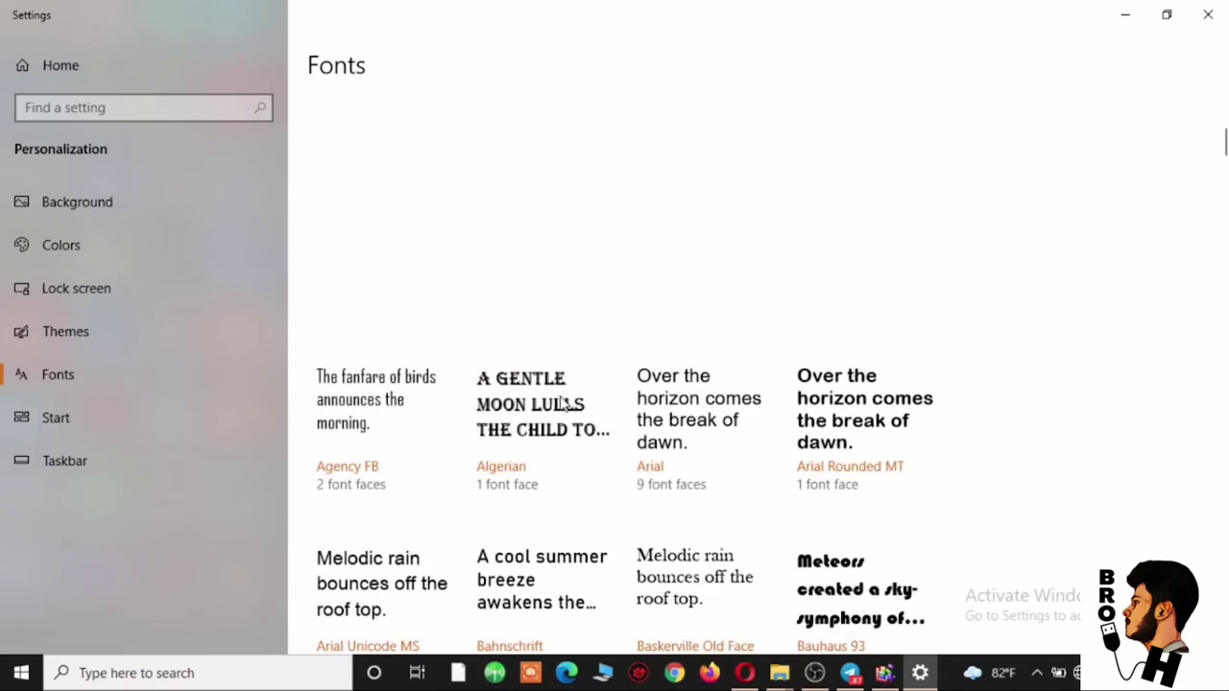
pyautogui.scroll(-3, 563, 401)
pyautogui.scroll(-3, 559, 392)
pyautogui.scroll(-3, 543, 379)
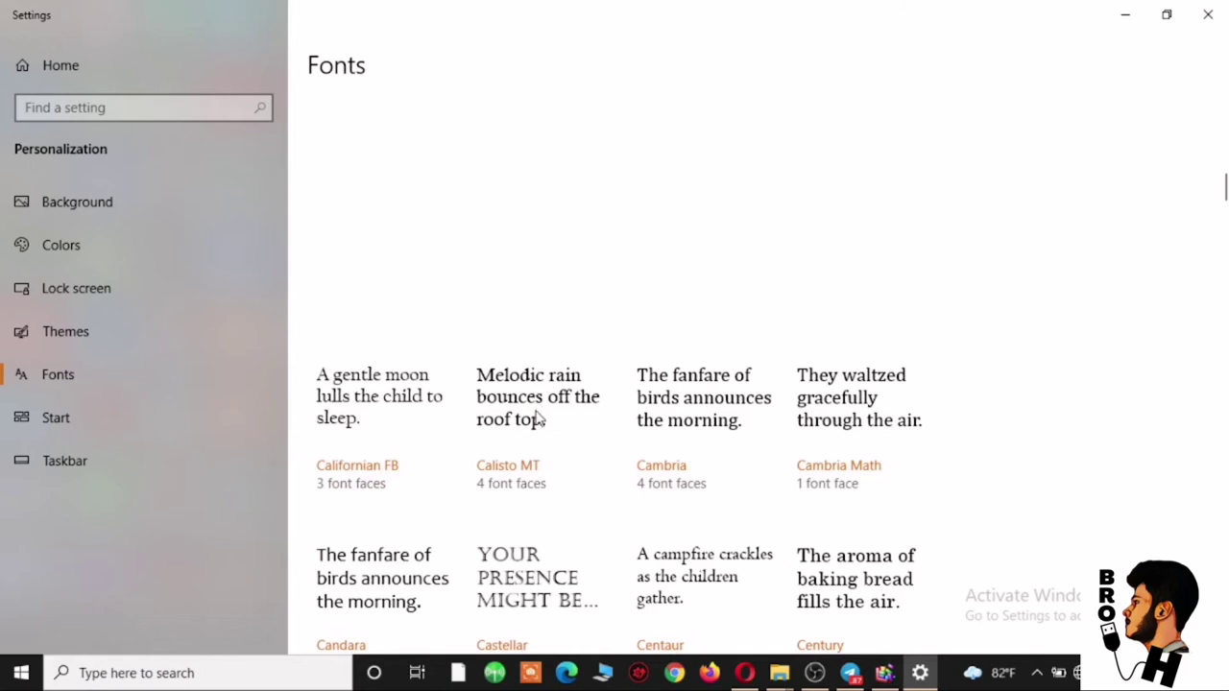
pyautogui.scroll(2, 552, 461)
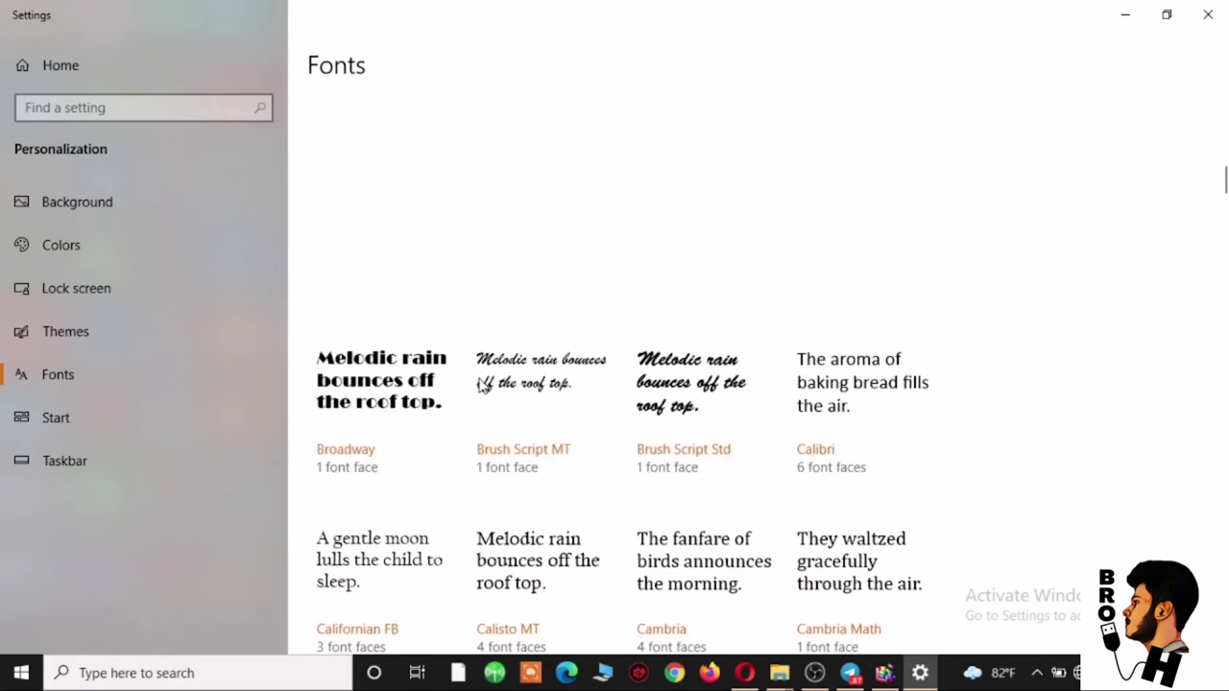
pyautogui.scroll(1, 858, 530)
pyautogui.scroll(2, 858, 530)
pyautogui.scroll(2, 845, 529)
pyautogui.scroll(2, 823, 505)
pyautogui.scroll(3, 719, 461)
pyautogui.scroll(3, 683, 445)
pyautogui.scroll(-2, 683, 444)
pyautogui.scroll(-3, 682, 445)
pyautogui.scroll(-2, 674, 434)
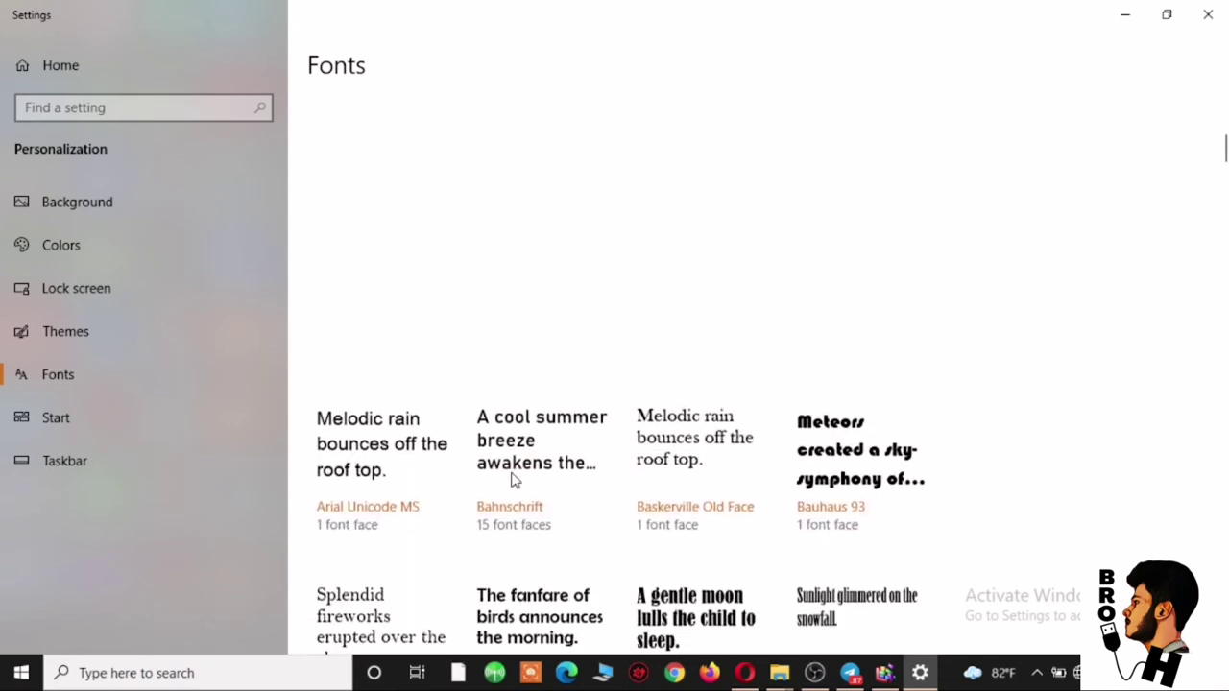
pyautogui.scroll(-2, 510, 480)
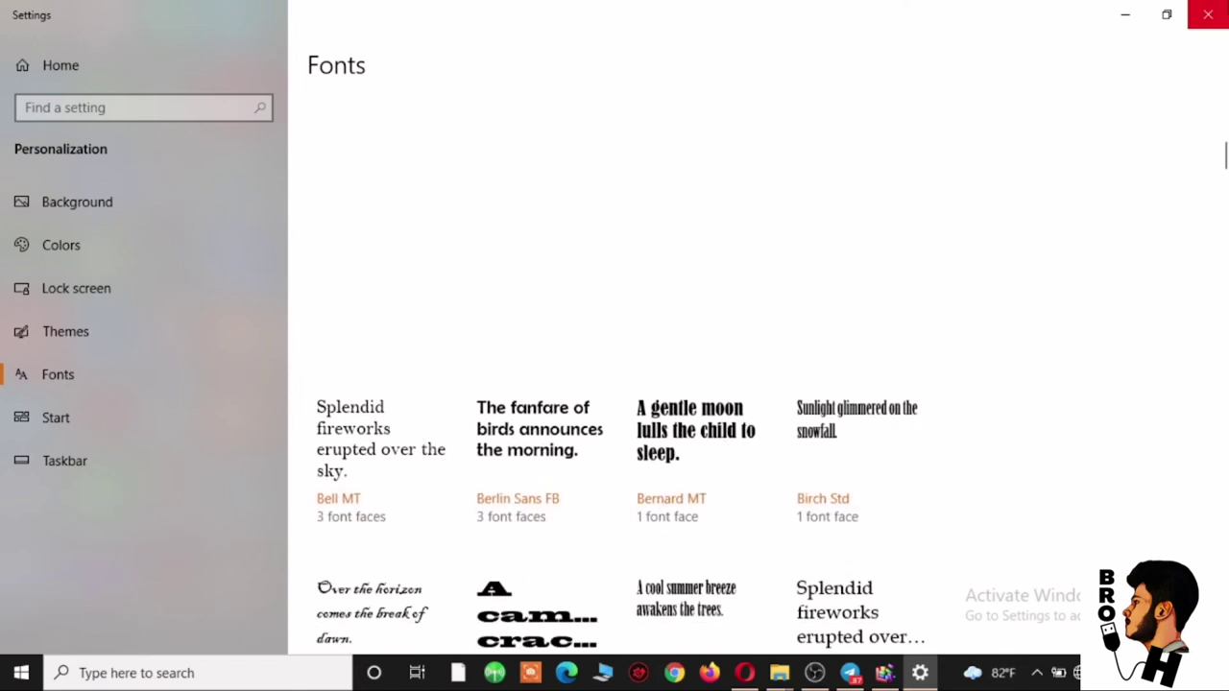
# Close the Fonts Settings window to return to the desktop.
pyautogui.click(1208, 15)
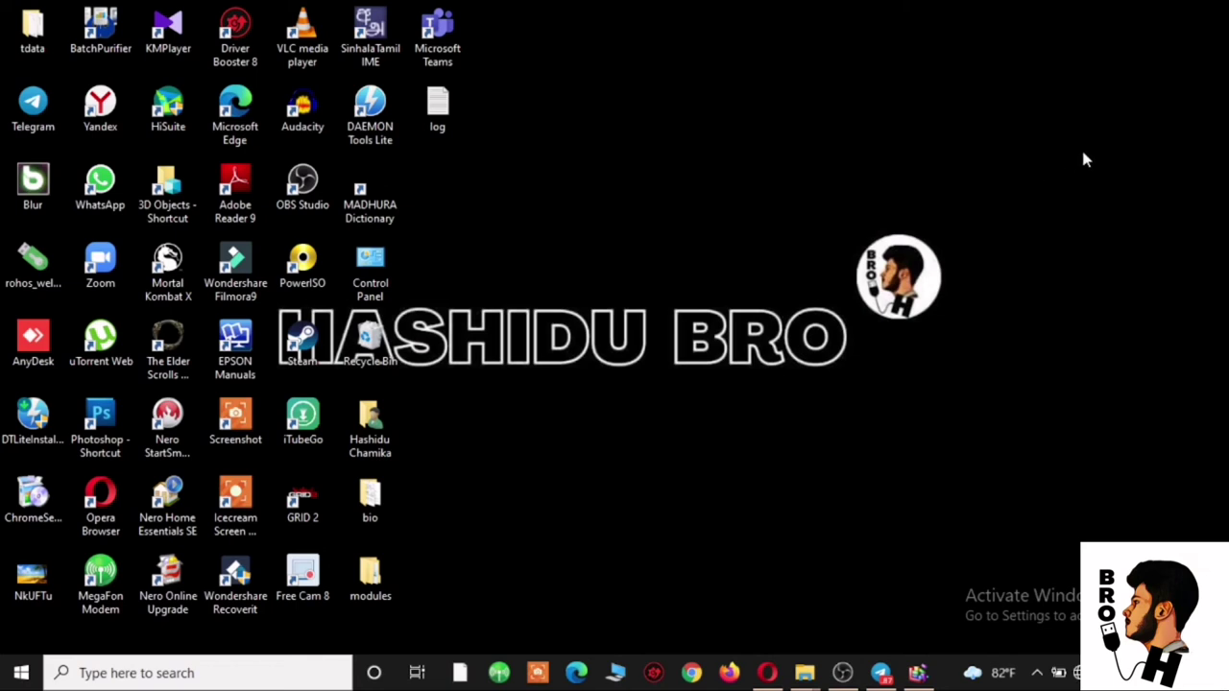
# Delete NkUFTu and tdata from the desktop, skipping all in-use items.
pyautogui.click(32, 584)
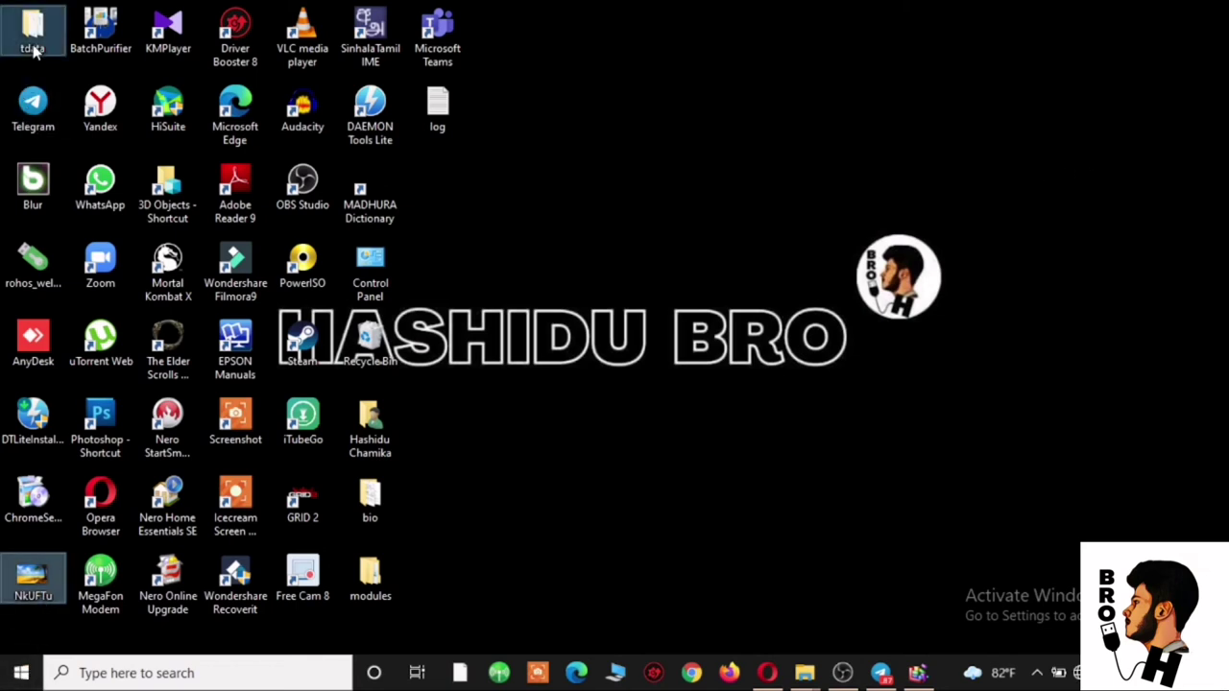
pyautogui.rightClick(30, 43)
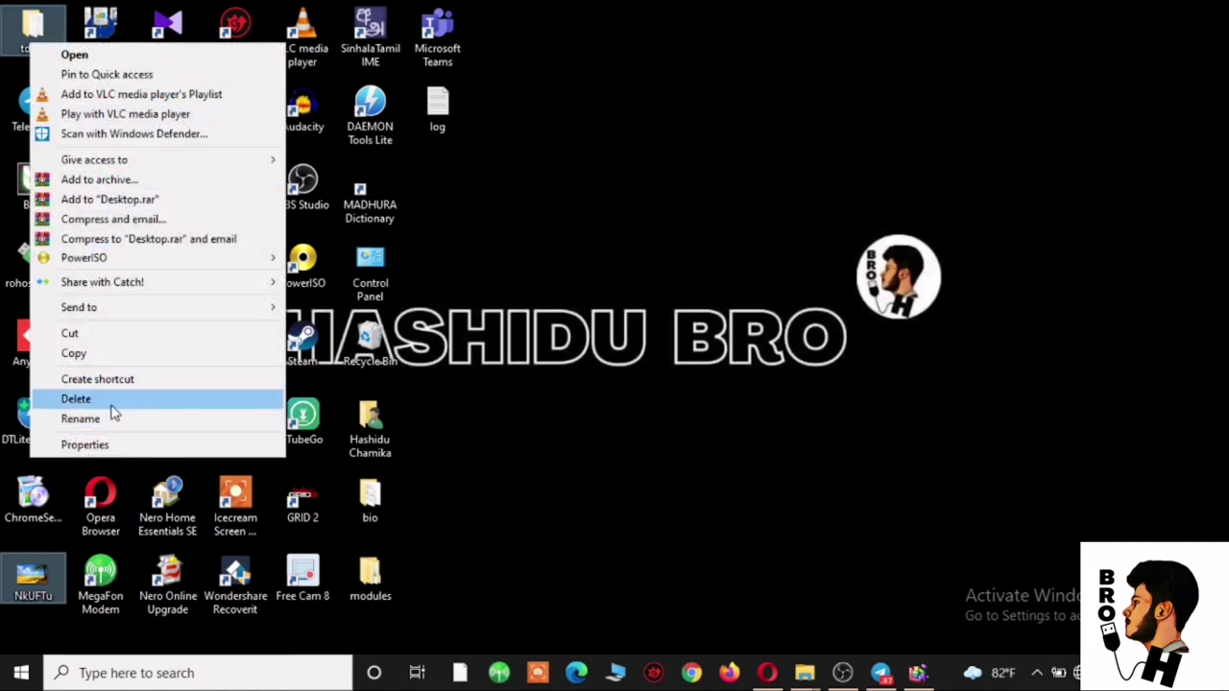
pyautogui.click(109, 401)
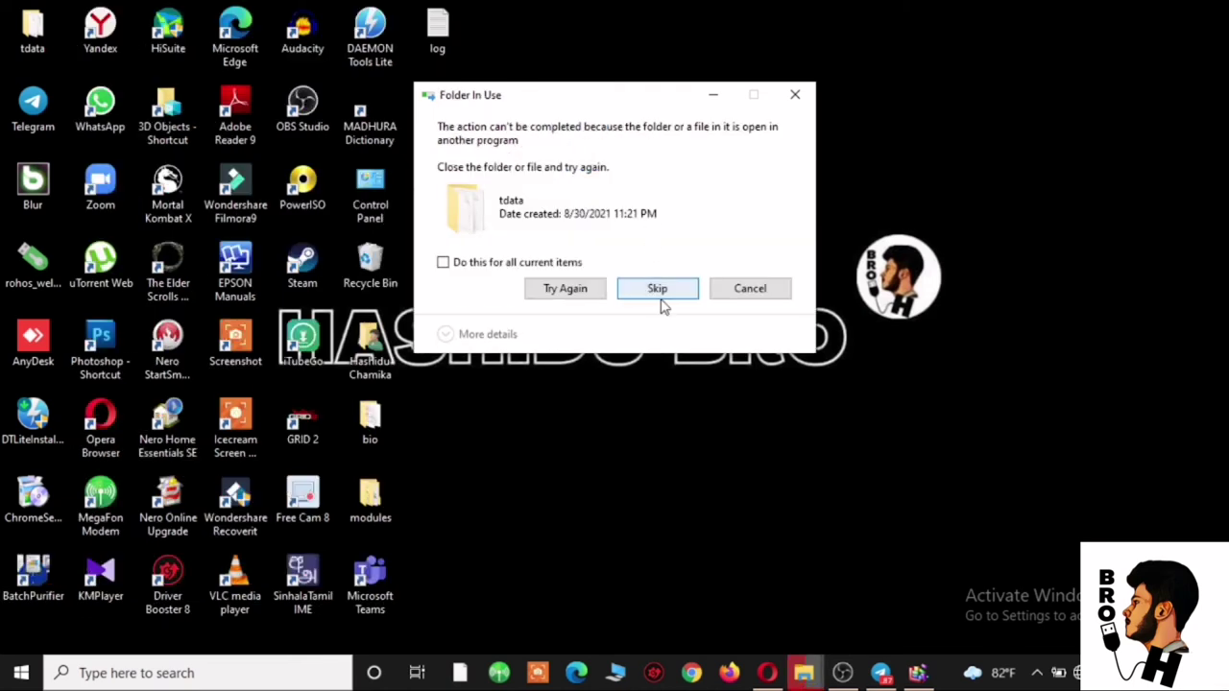
pyautogui.click(509, 265)
pyautogui.click(670, 287)
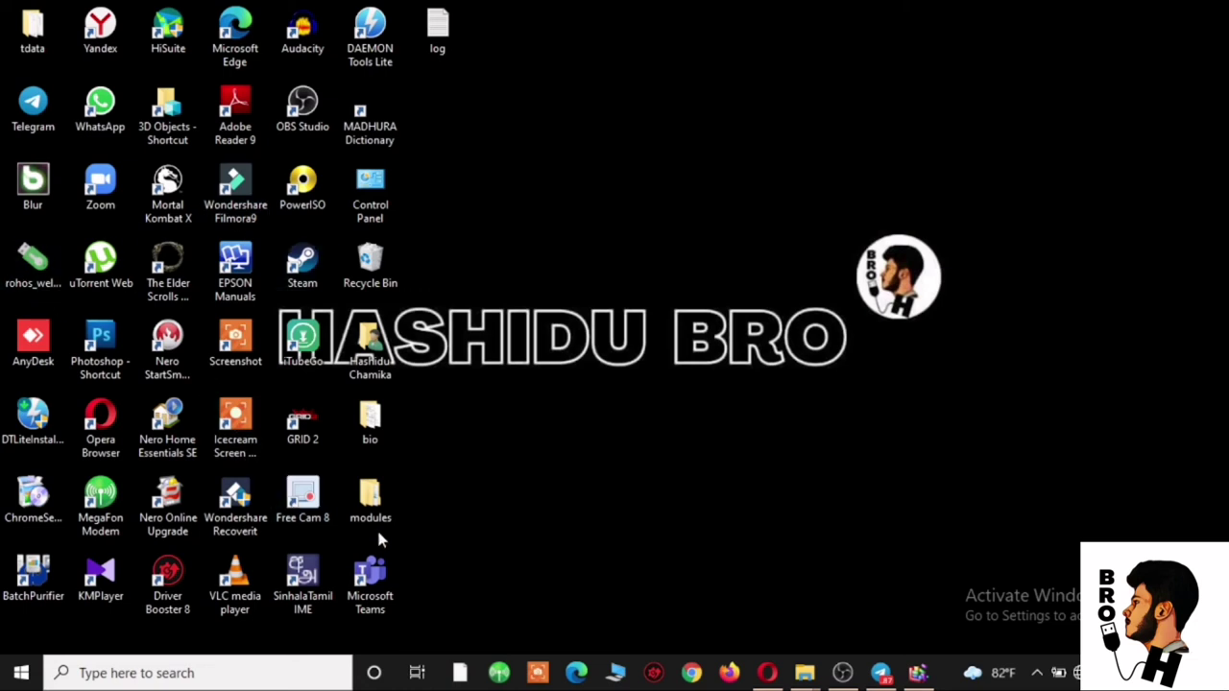
# Empty the Recycle Bin and confirm permanent deletion of its 24 items.
pyautogui.rightClick(364, 265)
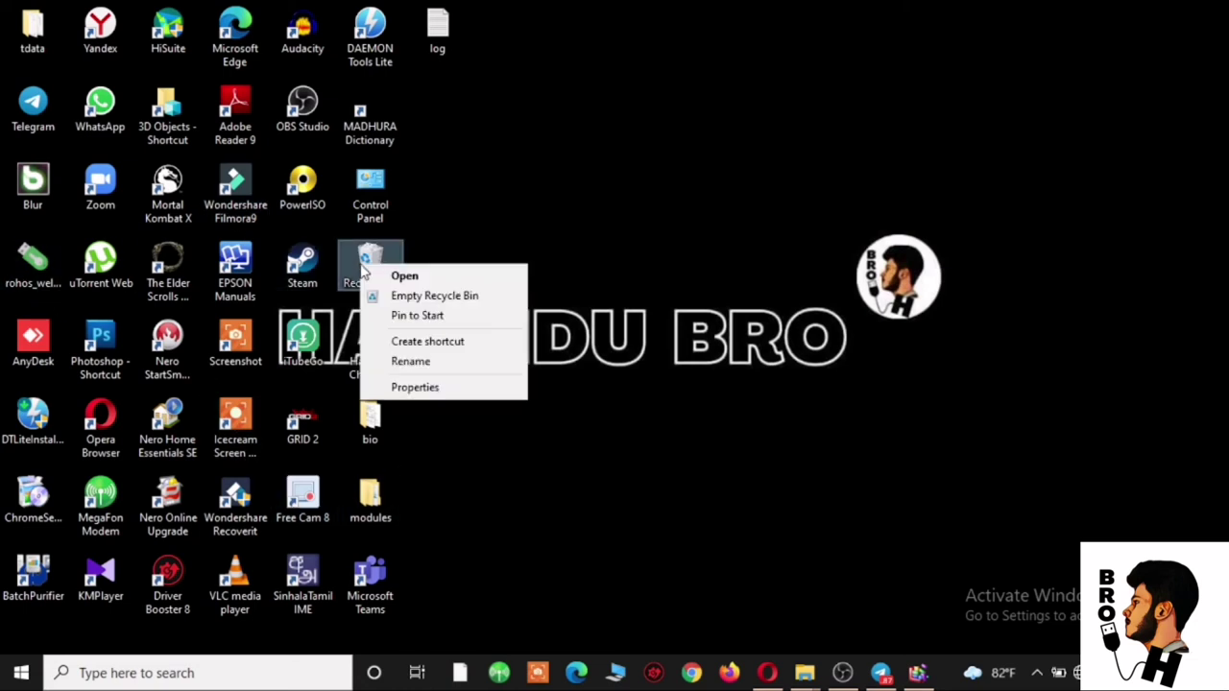
pyautogui.click(395, 297)
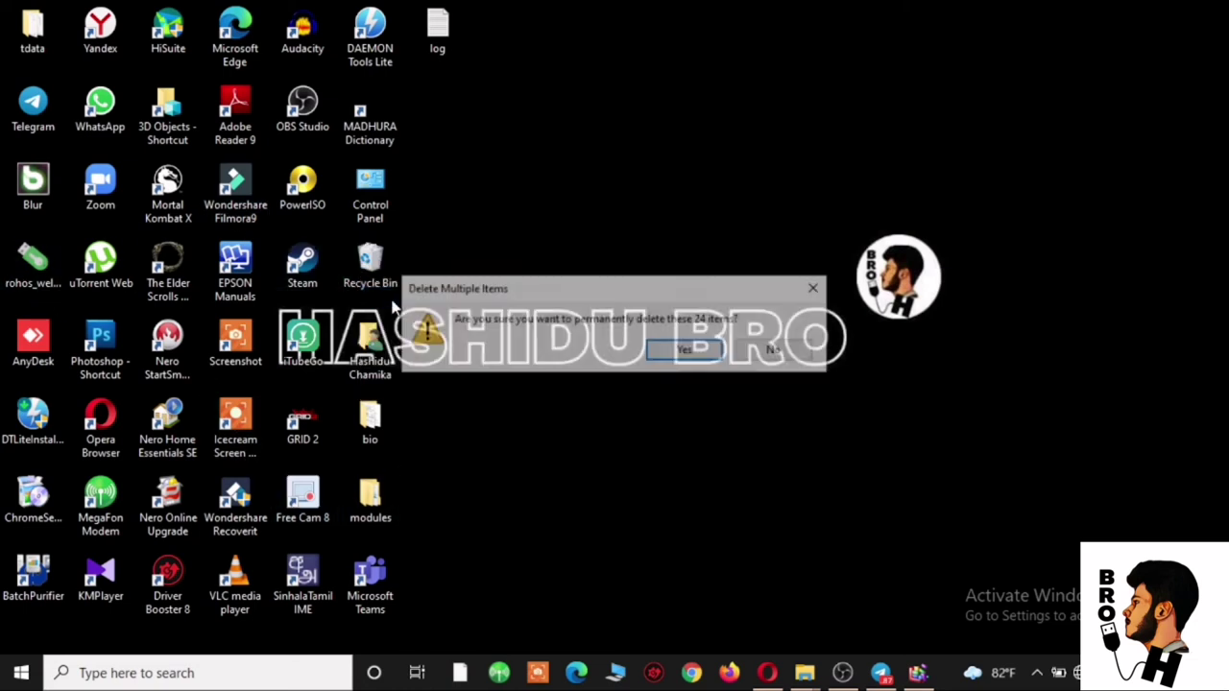
pyautogui.click(686, 351)
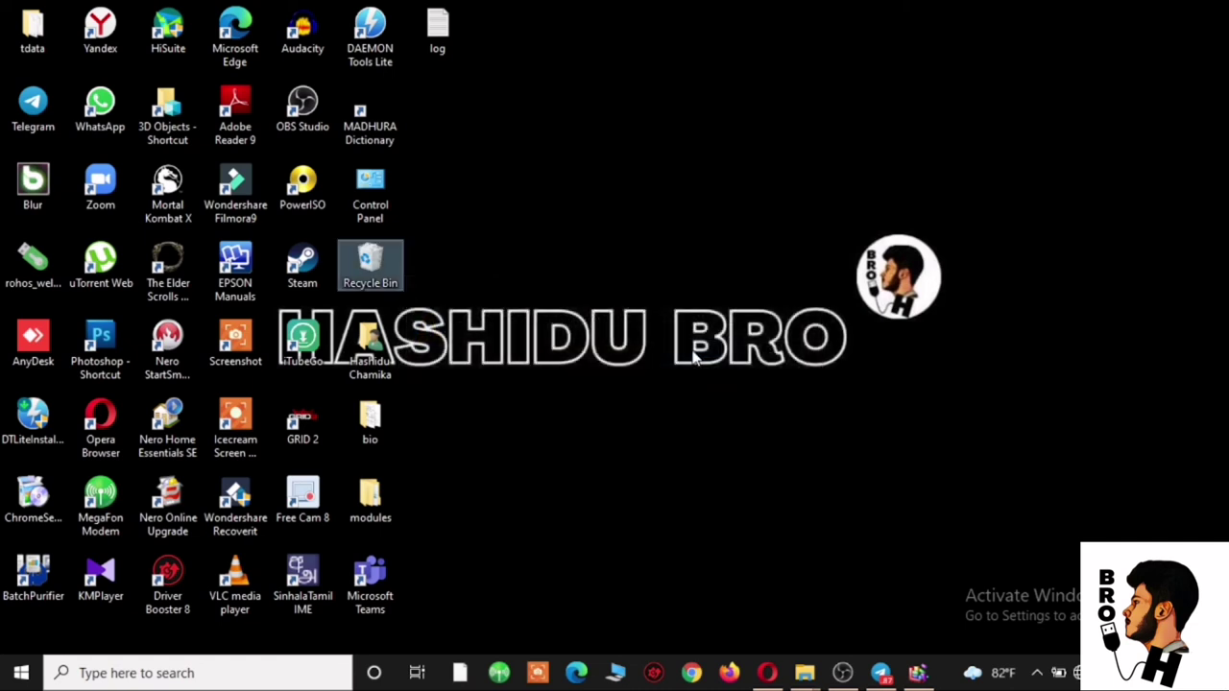